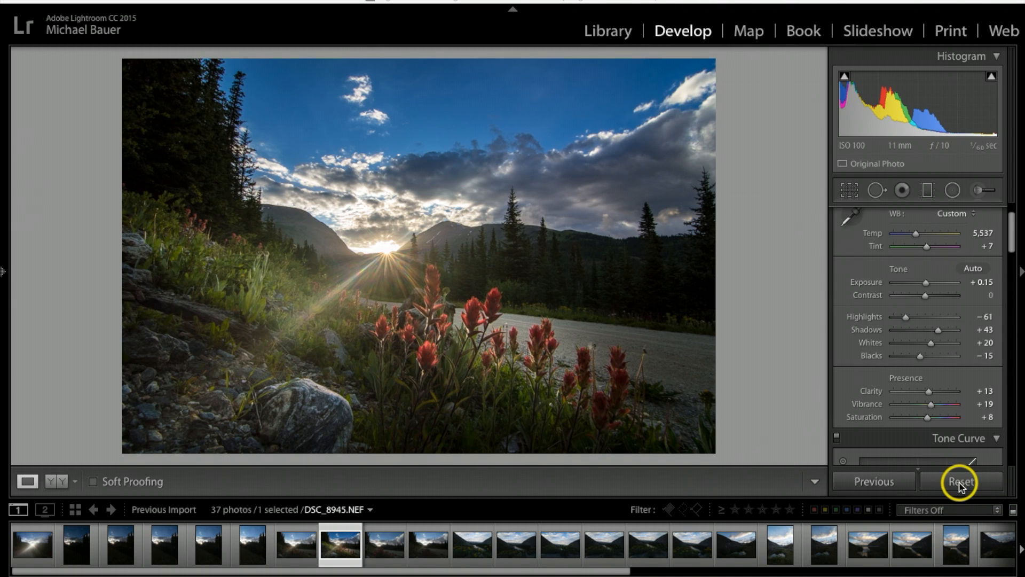
Reset the photo's develop settings and set Highlights to −69, Shadows to +42, Whites to +15 and Blacks to −13
left_click(959, 482)
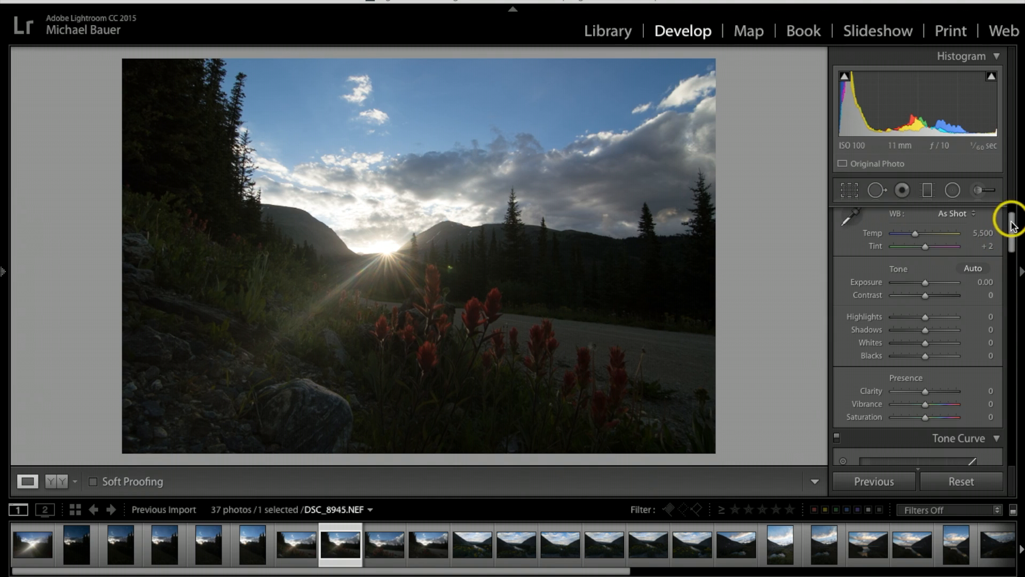
scroll(1014, 235, "down", 2)
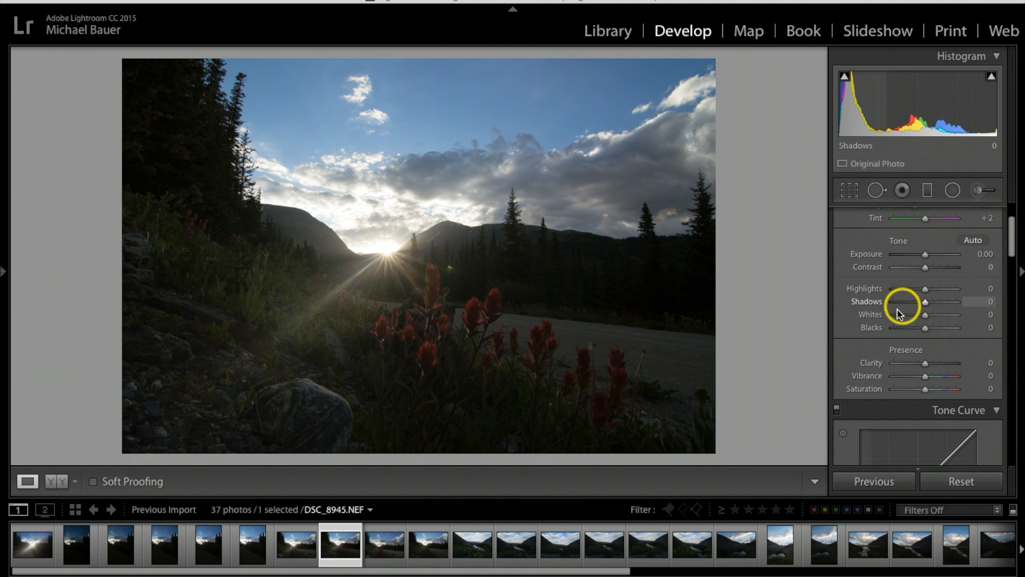
left_click_drag(927, 293, 917, 294)
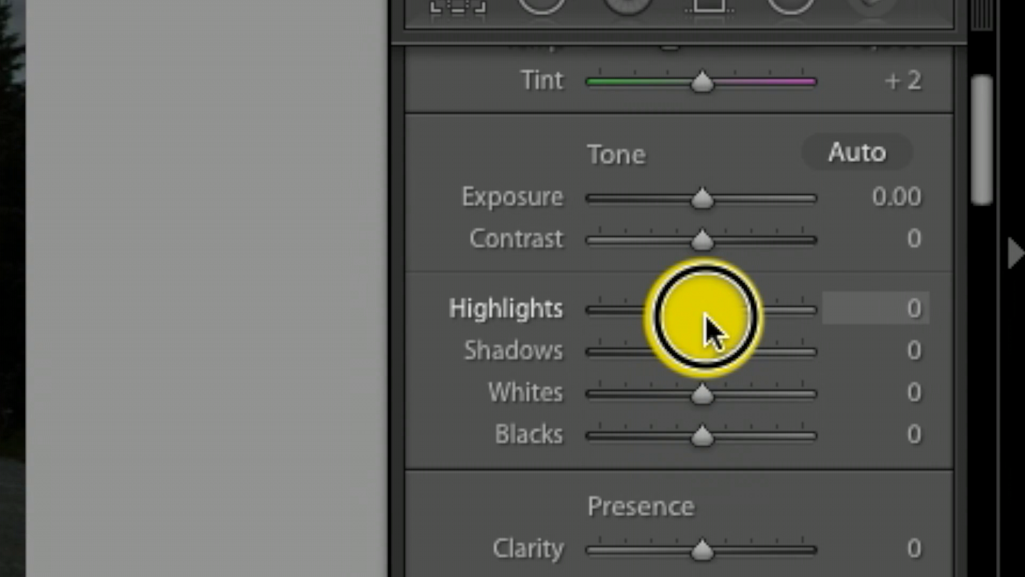
left_click_drag(673, 323, 626, 326)
left_click_drag(902, 295, 908, 293)
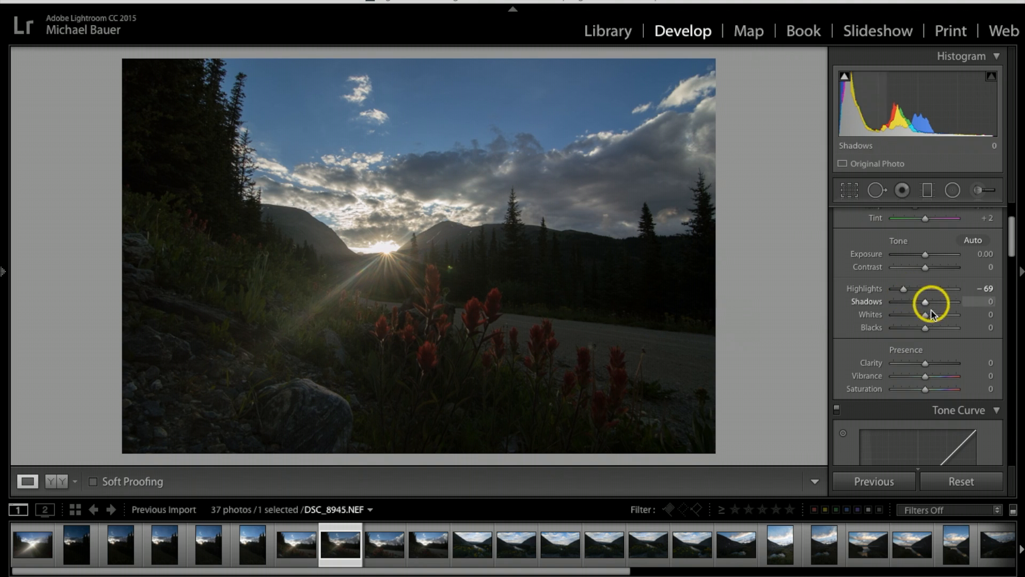
left_click_drag(927, 302, 940, 308)
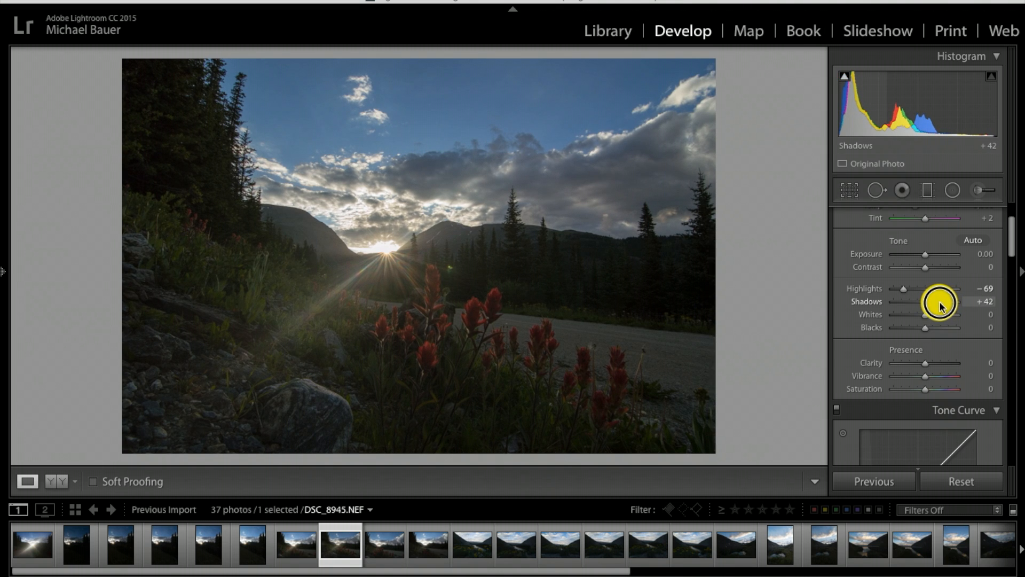
left_click_drag(940, 305, 921, 331)
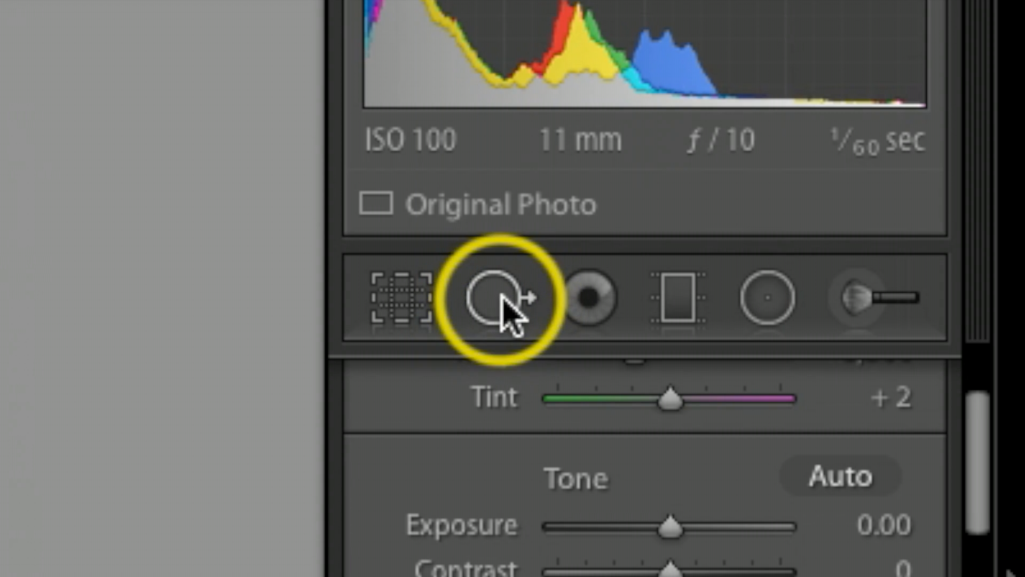
Clone out the small flare spot beside the tallest red flower with a size 76 spot edit, sampling from the nearby dark trees
left_click(875, 190)
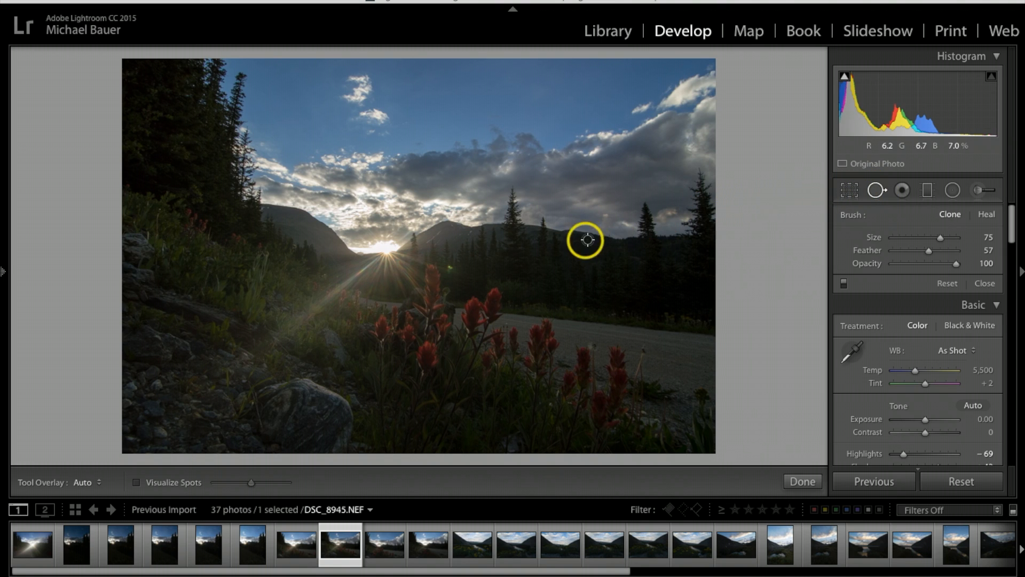
scroll(456, 272, "up", 2)
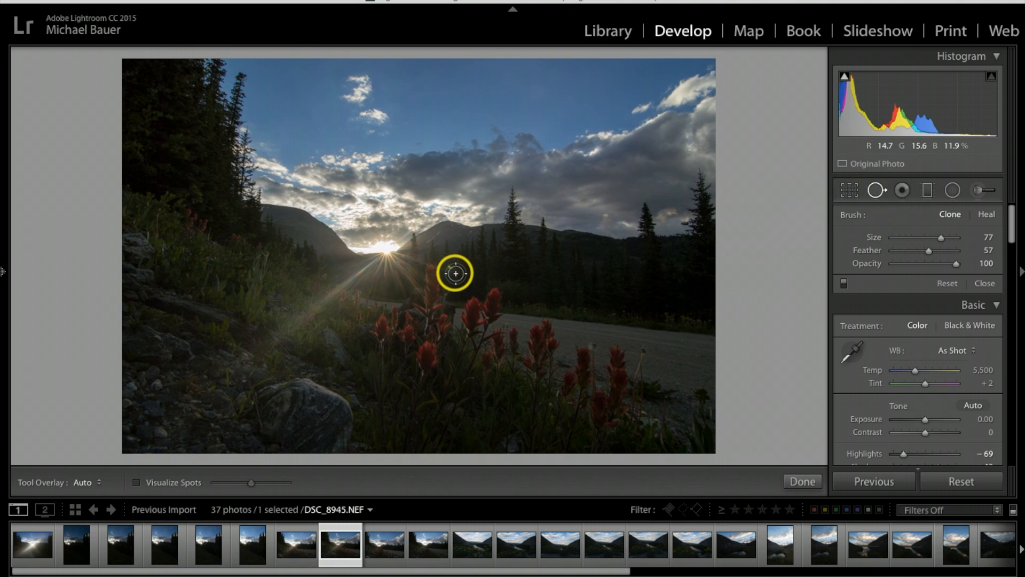
scroll(455, 270, "down", 1)
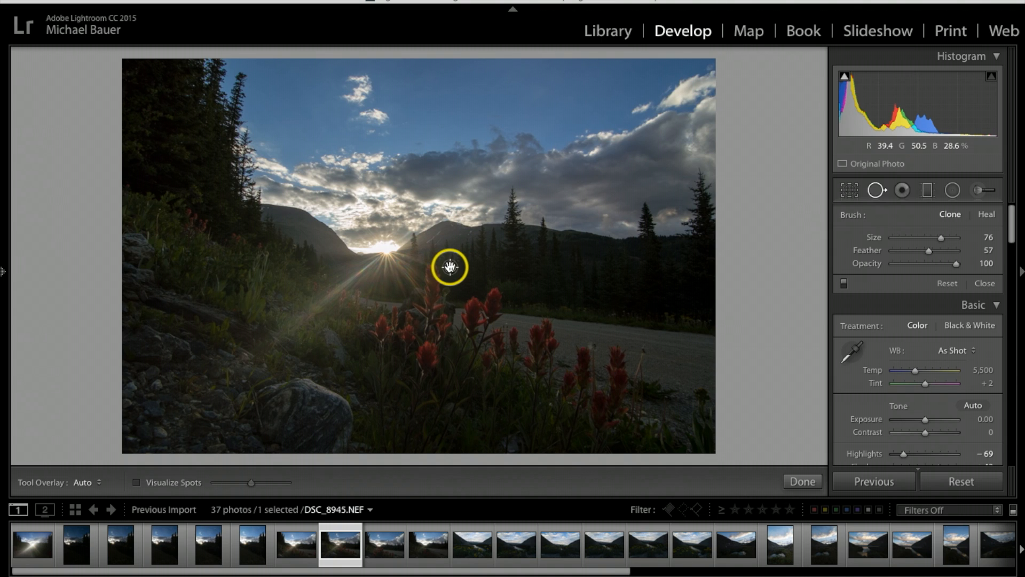
left_click(450, 266)
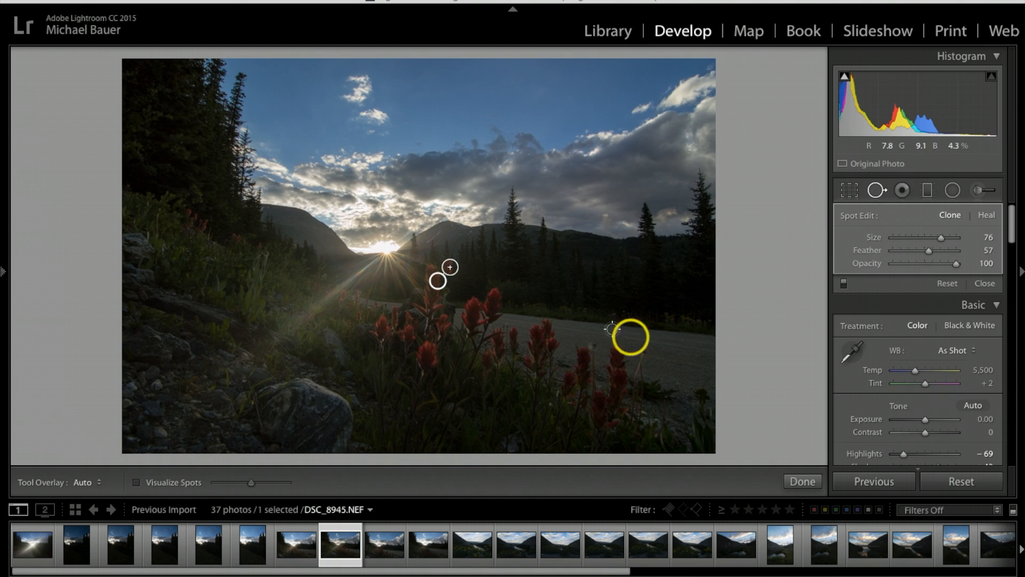
mouse_move(437, 279)
left_mouse_down()
mouse_move(470, 277)
mouse_move(468, 261)
left_mouse_up()
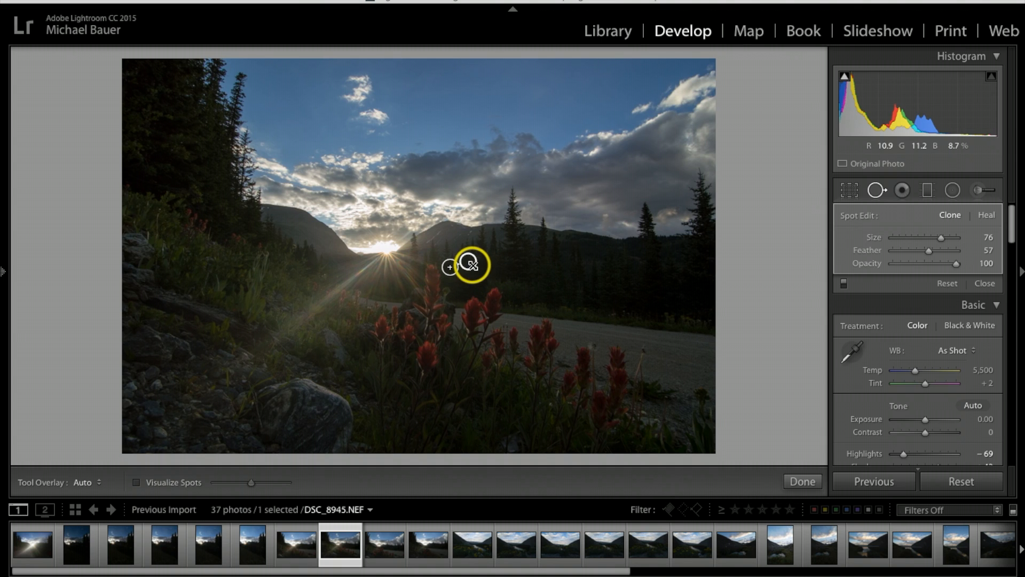
left_click_drag(469, 261, 452, 255)
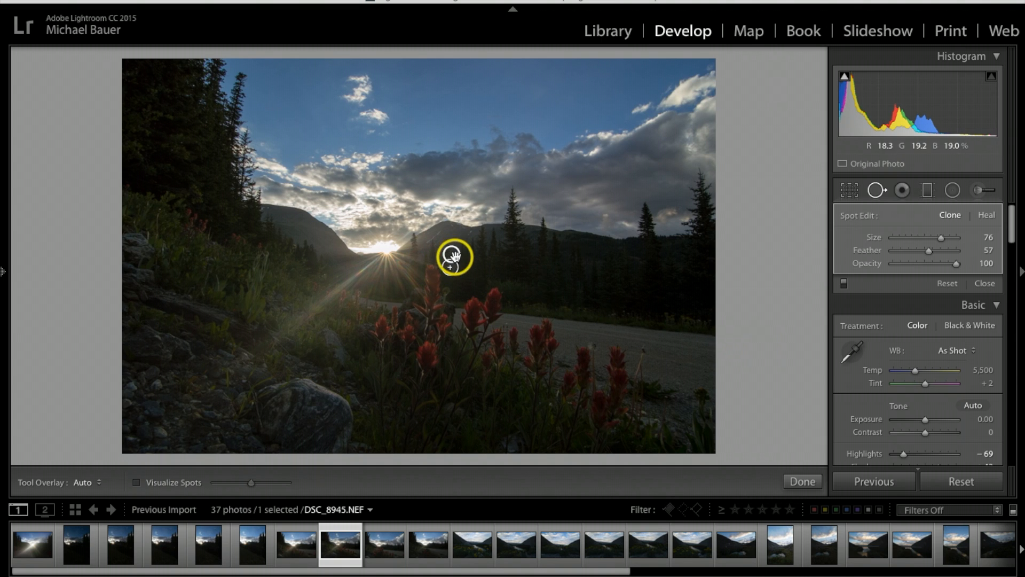
left_click_drag(453, 256, 462, 257)
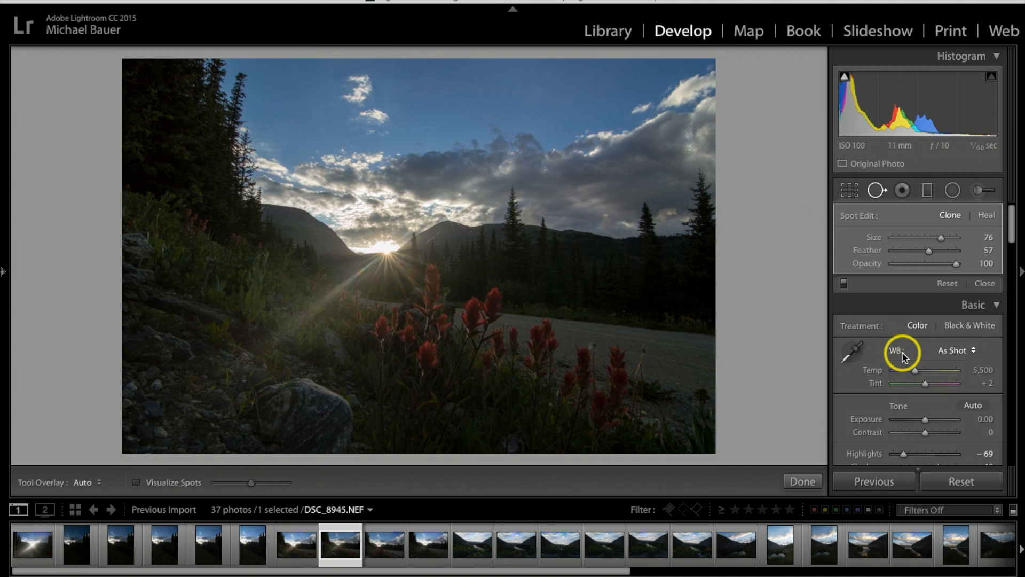
left_click(807, 482)
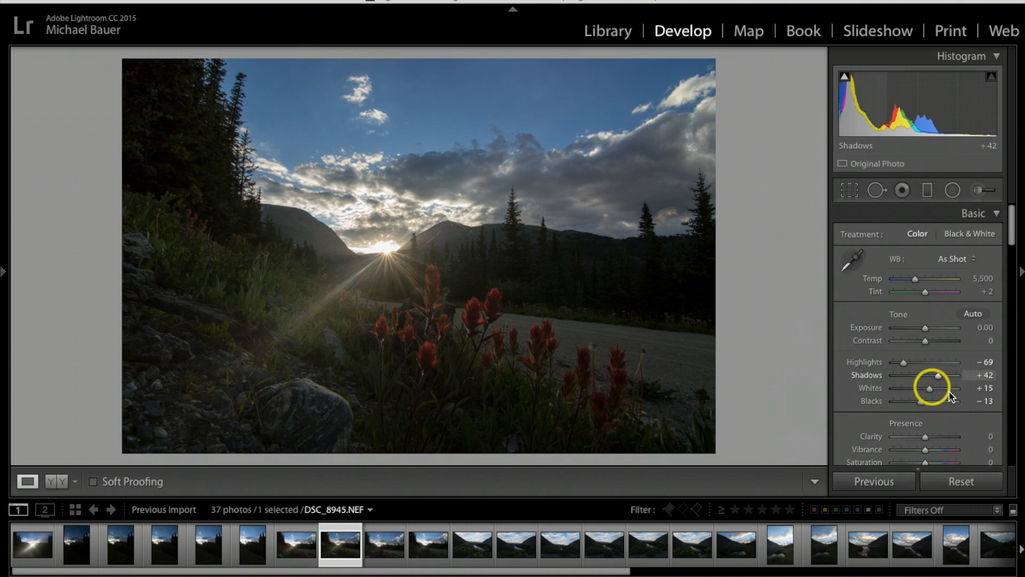
Set the photo's Clarity to +13 and Vibrance to +10
scroll(982, 352, "down", 2)
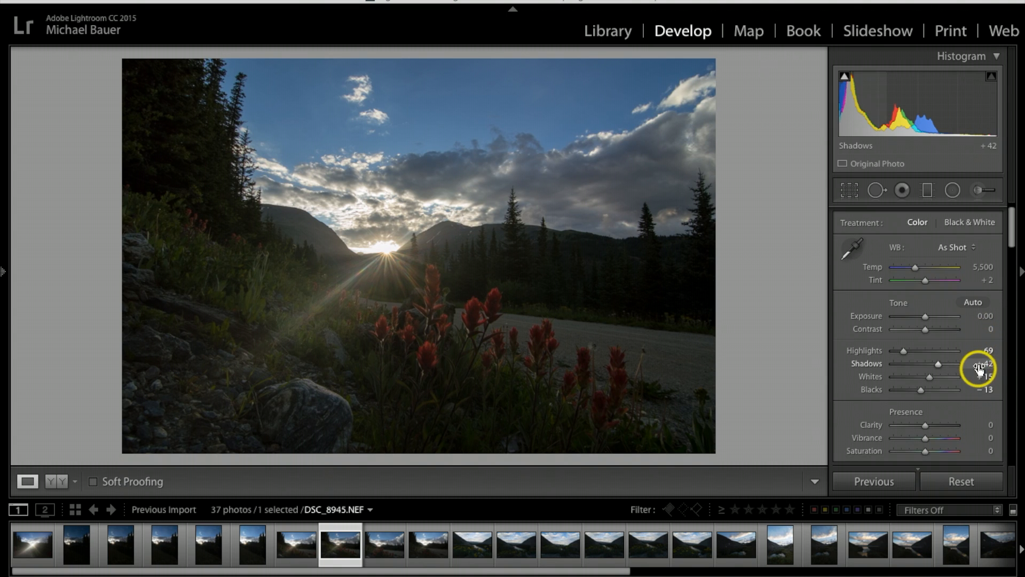
scroll(970, 354, "down", 4)
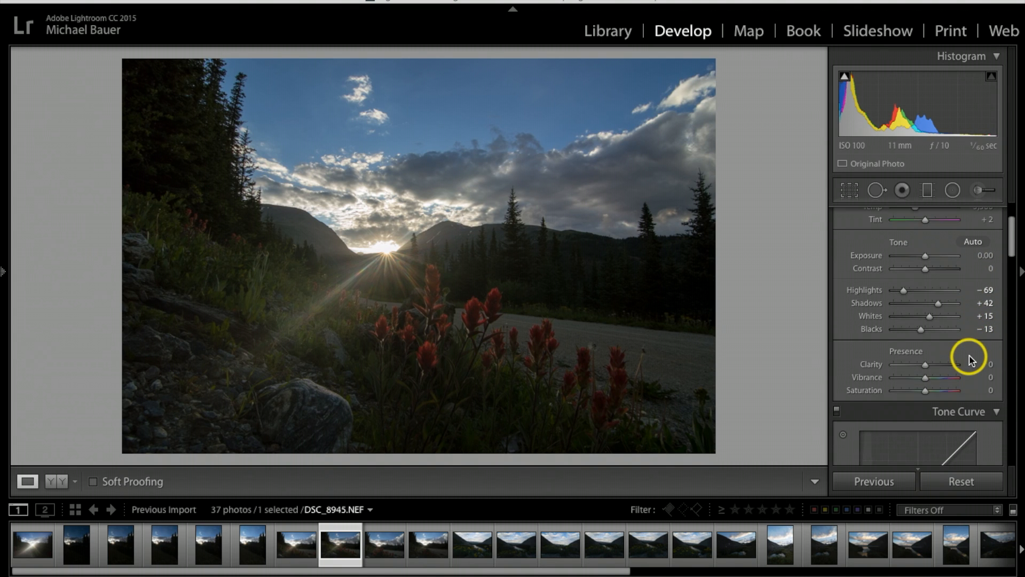
left_click_drag(924, 336, 929, 337)
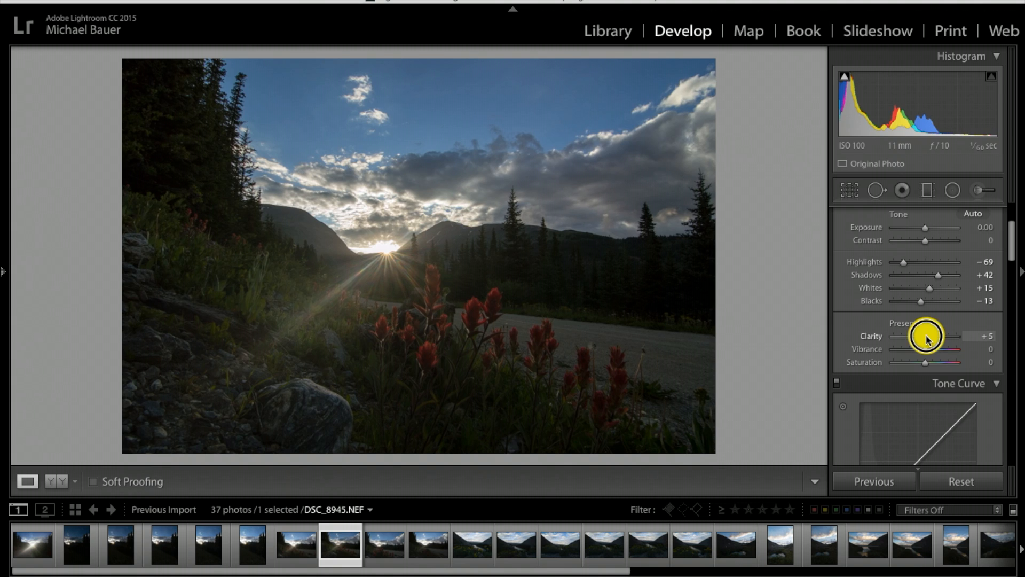
left_click_drag(715, 219, 720, 220)
left_click_drag(703, 269, 702, 271)
left_click_drag(924, 353, 927, 356)
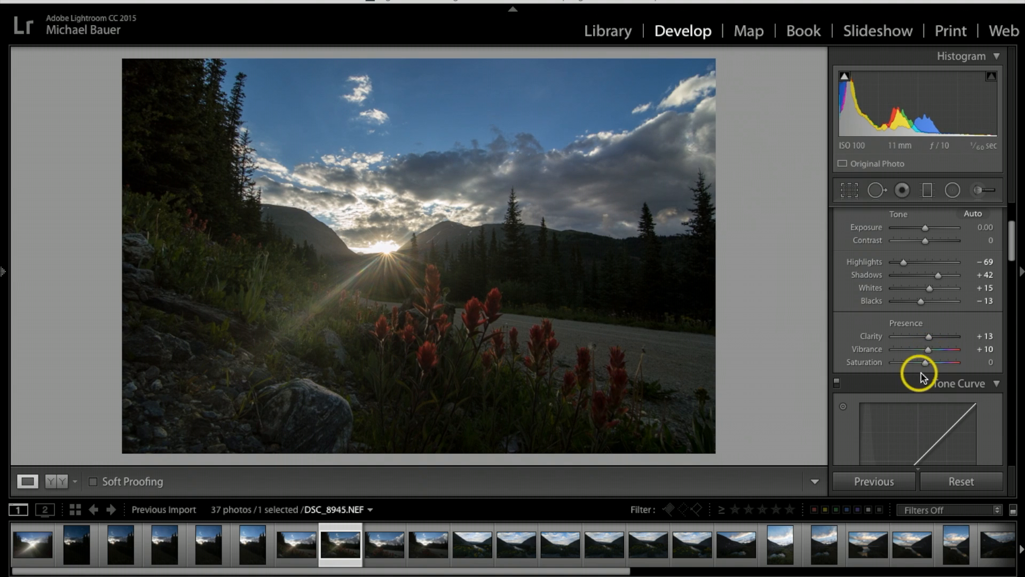
Set the HSL saturation to Red +13, Orange +16, Yellow +16, Green +38, Aqua +9, Blue +31, Purple +14 and Magenta +8
scroll(955, 382, "down", 1)
scroll(978, 380, "down", 10)
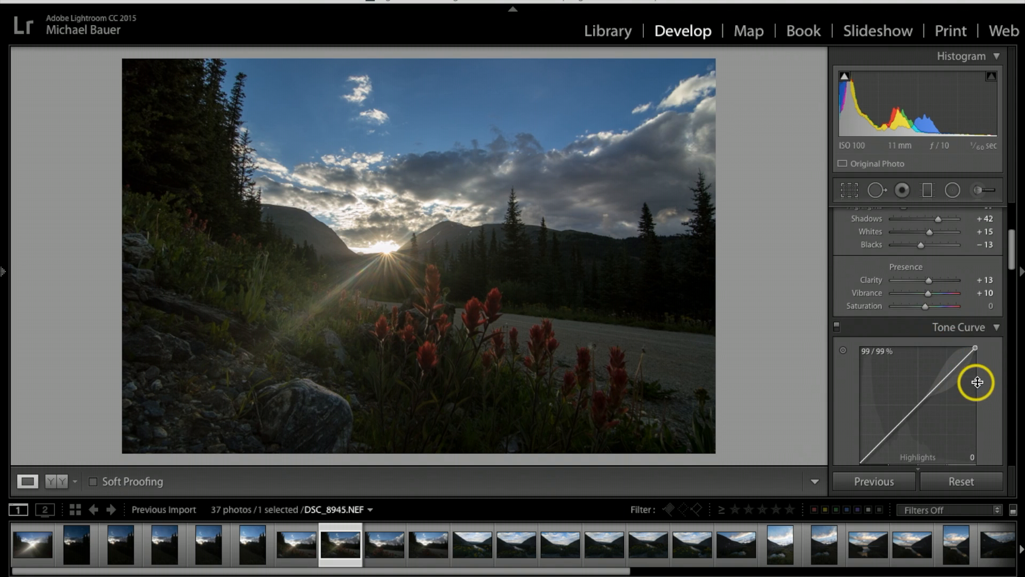
scroll(987, 377, "down", 8)
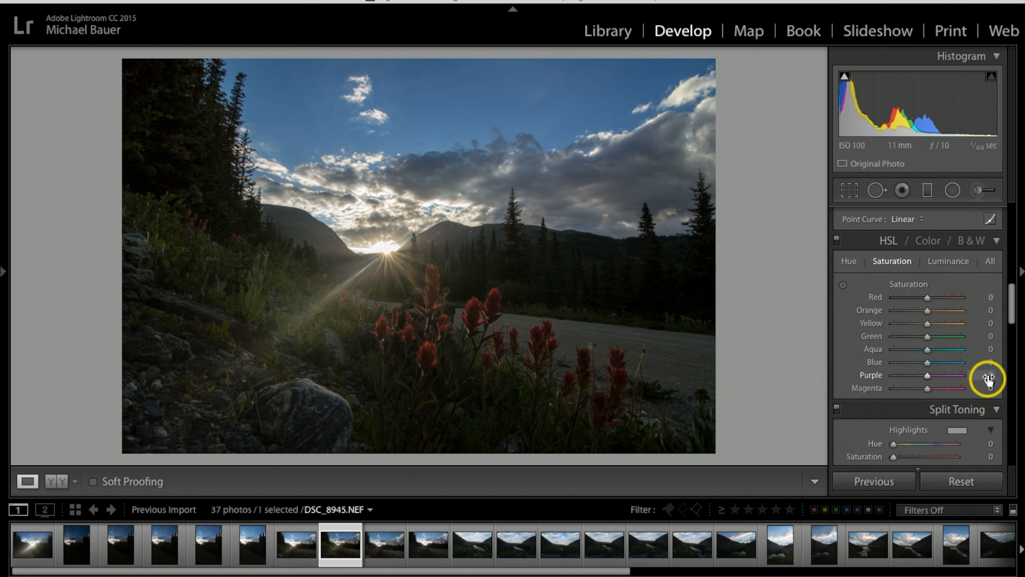
scroll(989, 377, "up", 1)
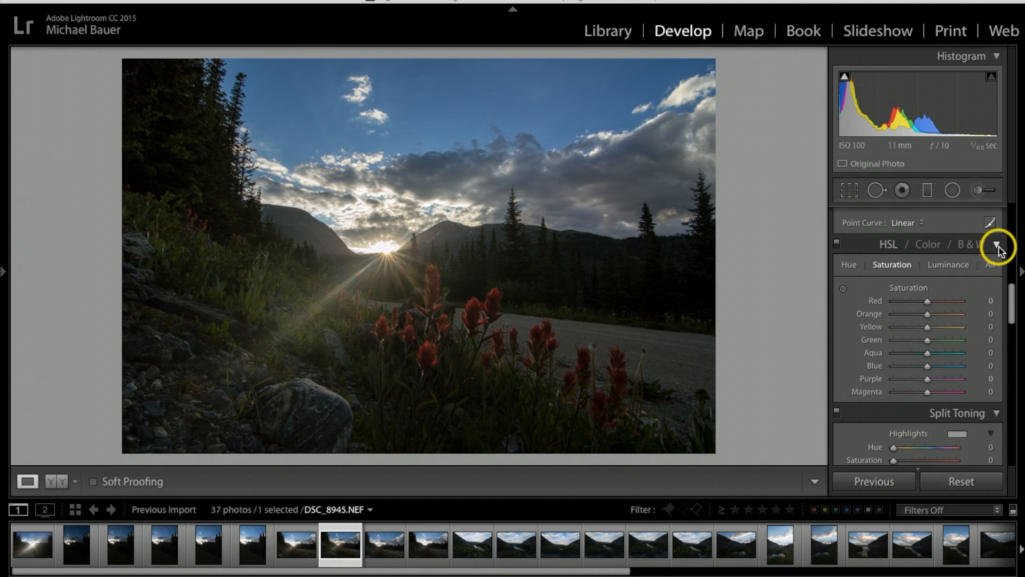
left_click(997, 245)
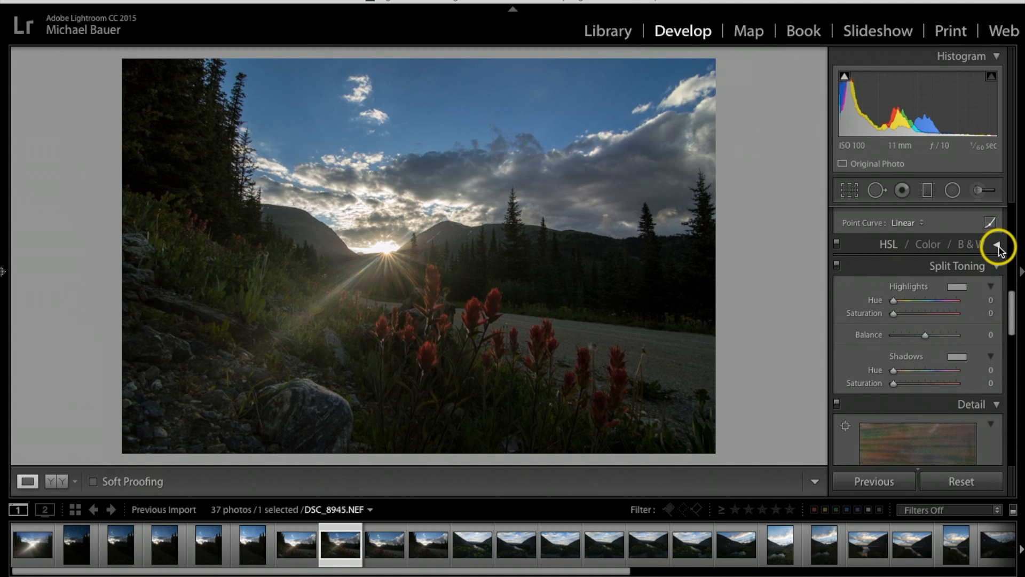
left_click(997, 246)
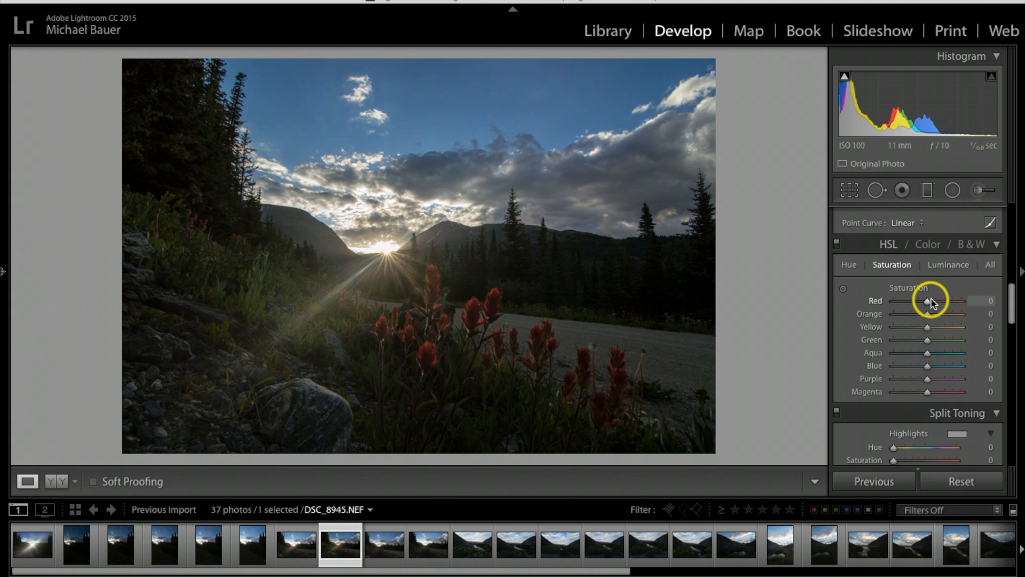
left_click_drag(931, 305, 938, 305)
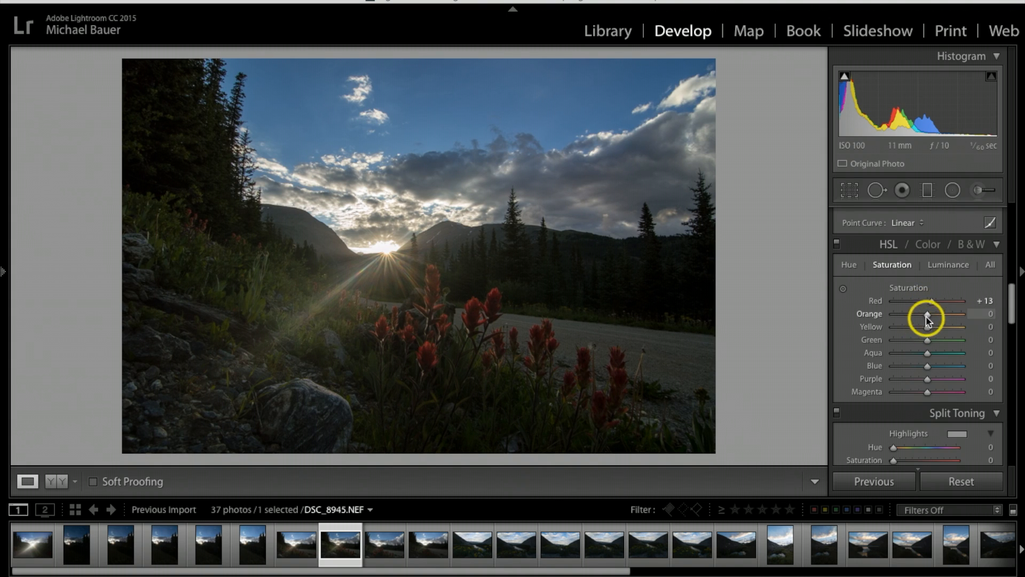
left_click_drag(928, 315, 932, 327)
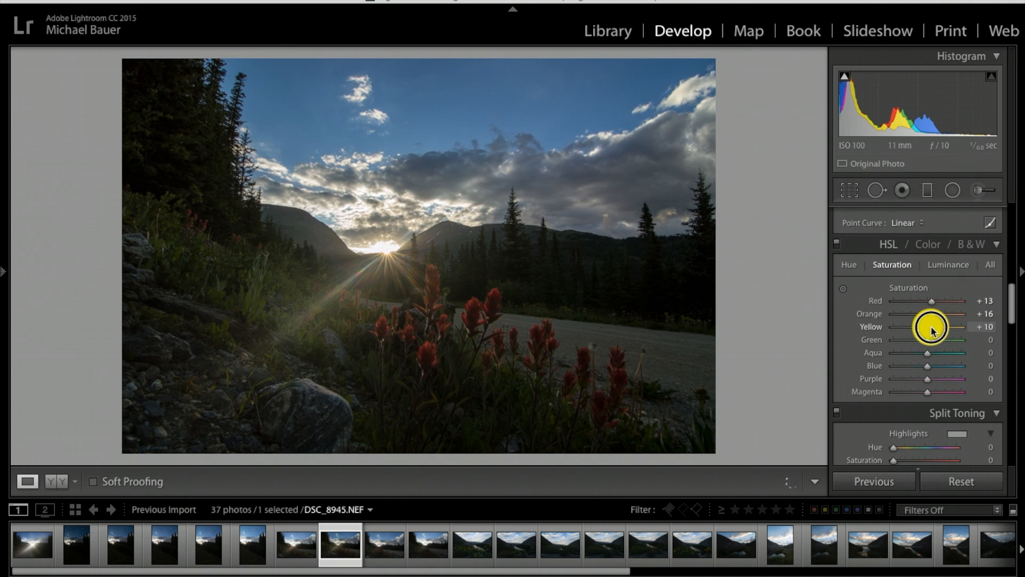
left_click_drag(928, 341, 941, 342)
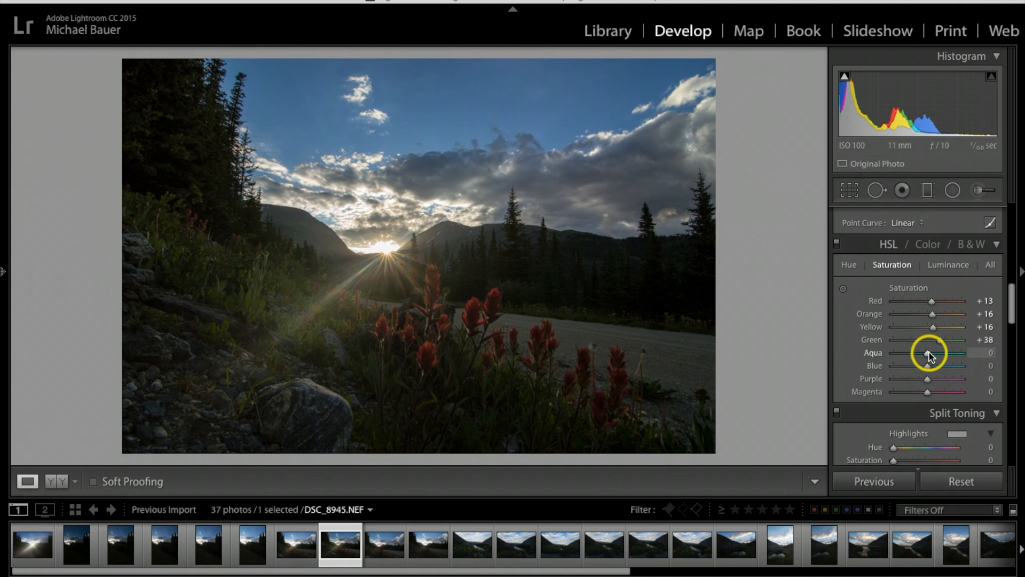
mouse_move(932, 356)
left_mouse_down()
mouse_move(924, 366)
mouse_move(940, 371)
left_mouse_up()
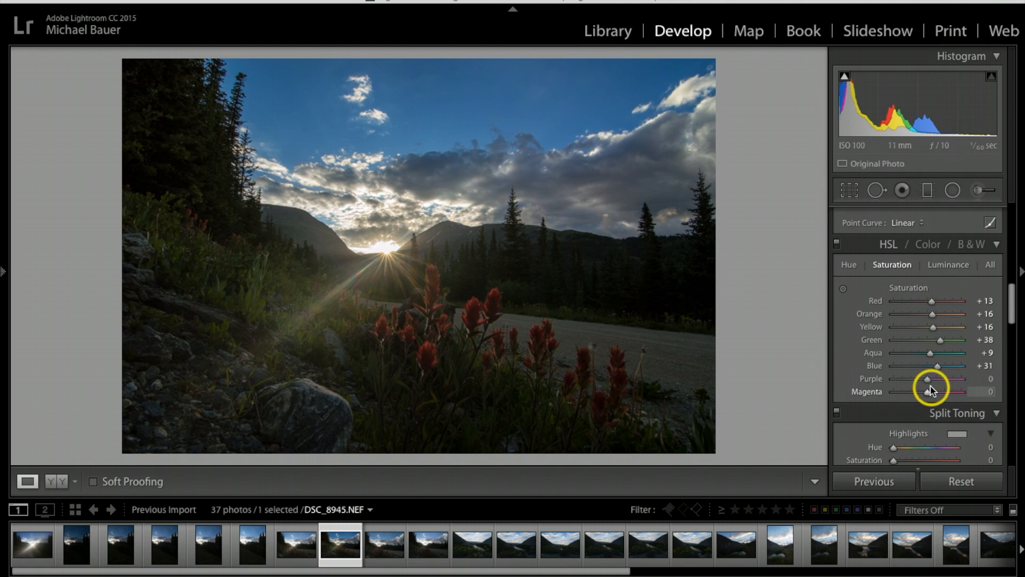
left_click_drag(928, 381, 929, 395)
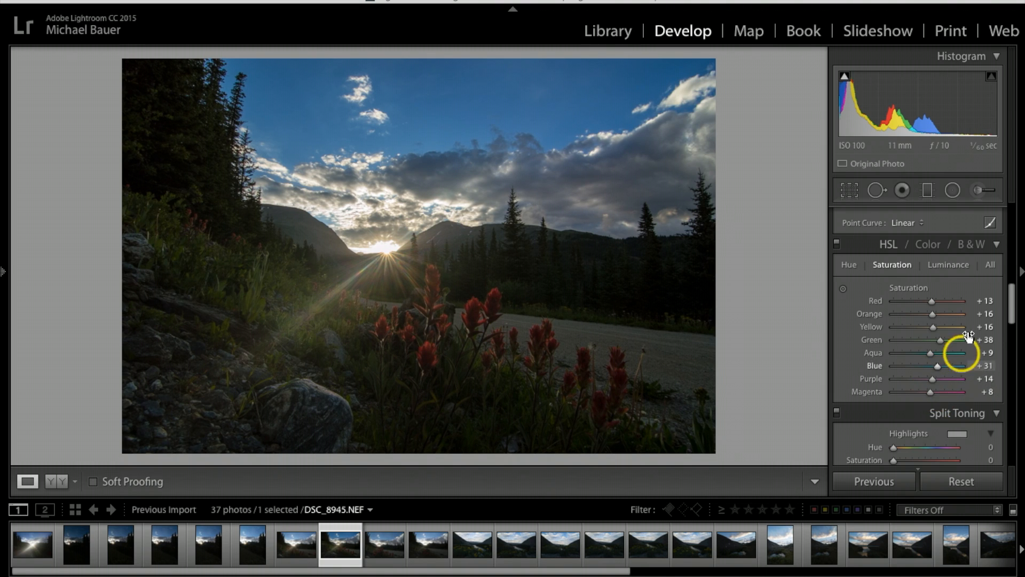
Set the photo's sharpening Amount to 50 in the detail adjustments
scroll(927, 393, "down", 2)
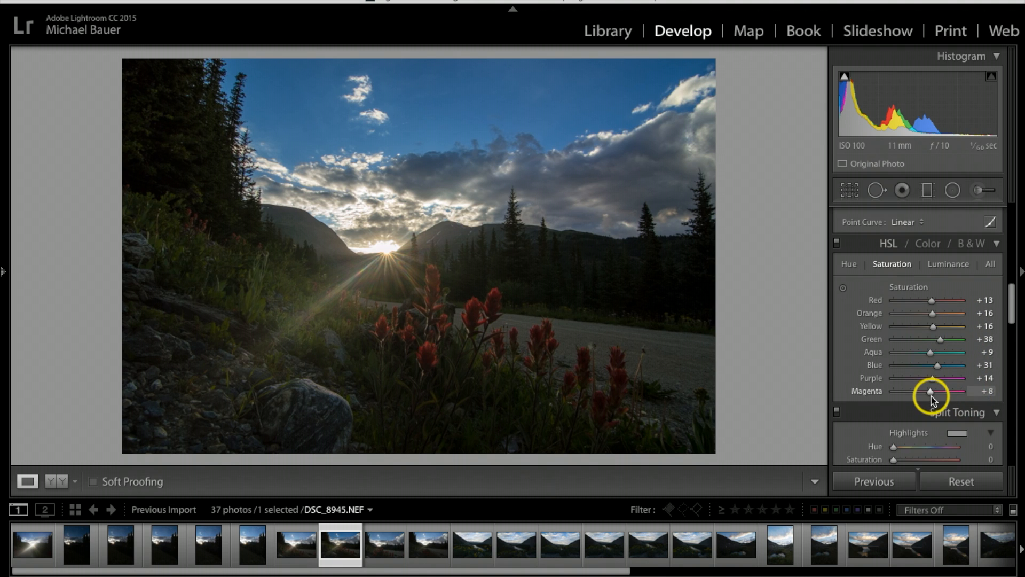
scroll(943, 366, "down", 2)
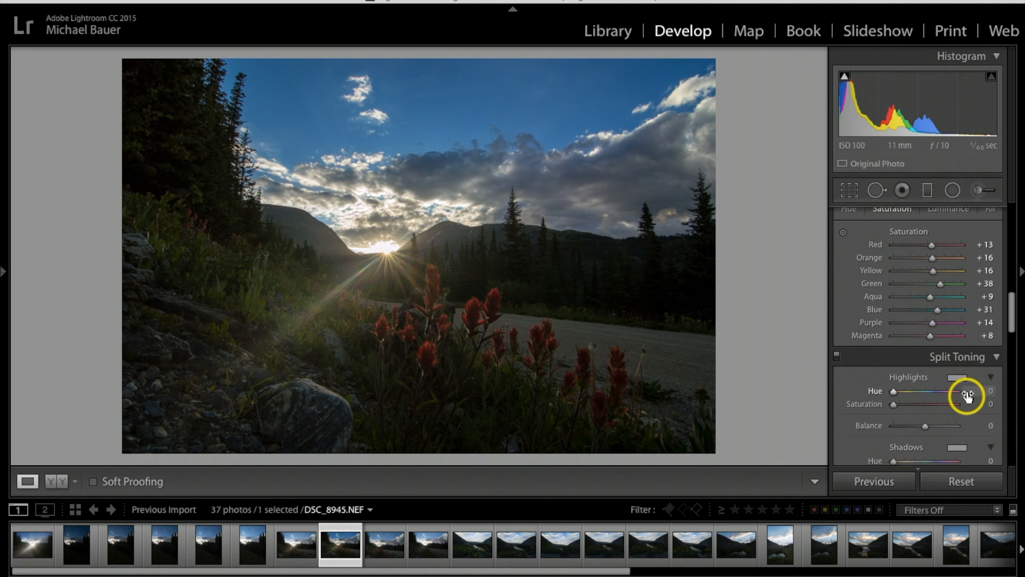
scroll(970, 395, "down", 3)
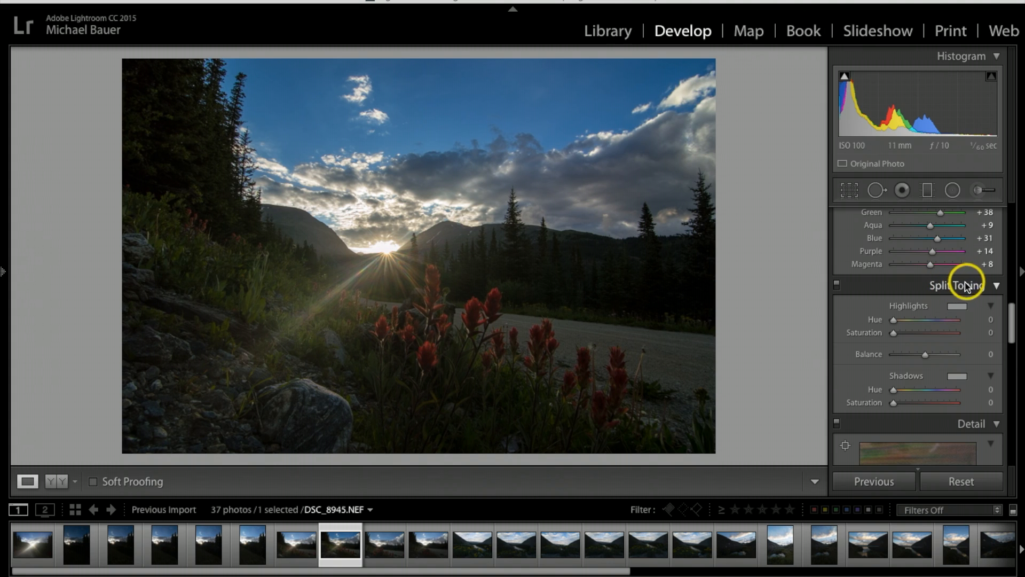
scroll(958, 377, "down", 9)
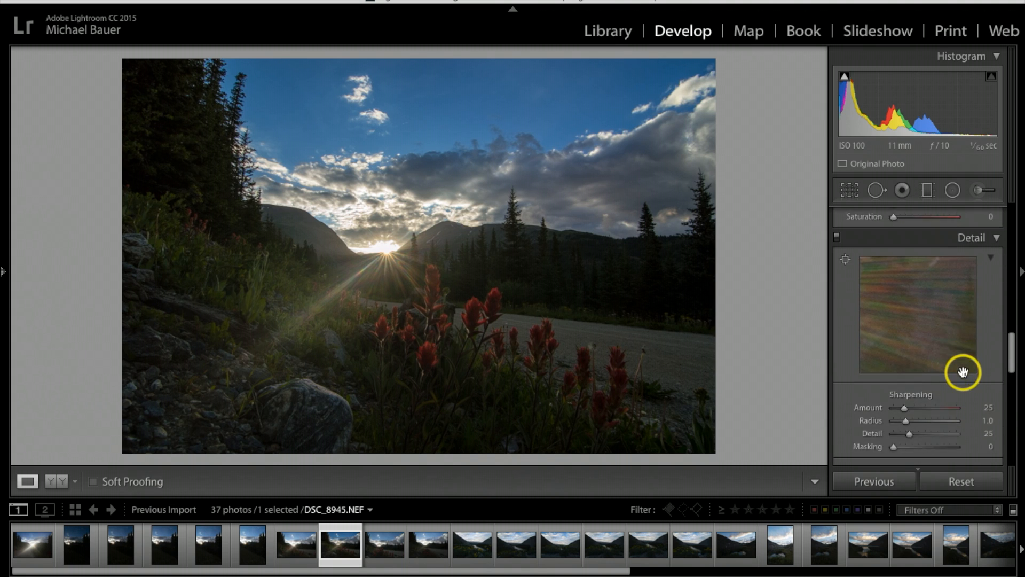
scroll(972, 370, "down", 4)
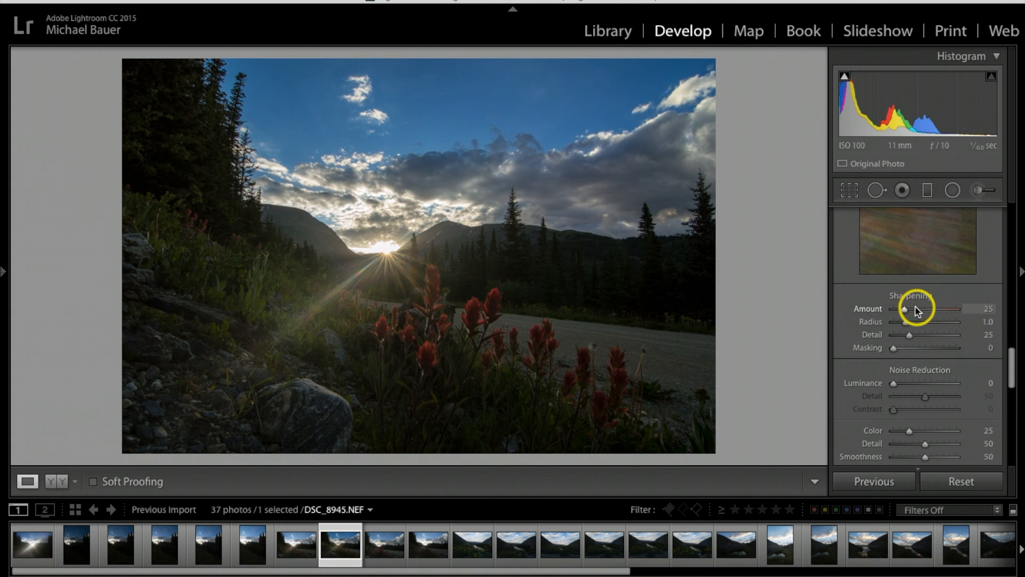
left_click_drag(905, 310, 915, 309)
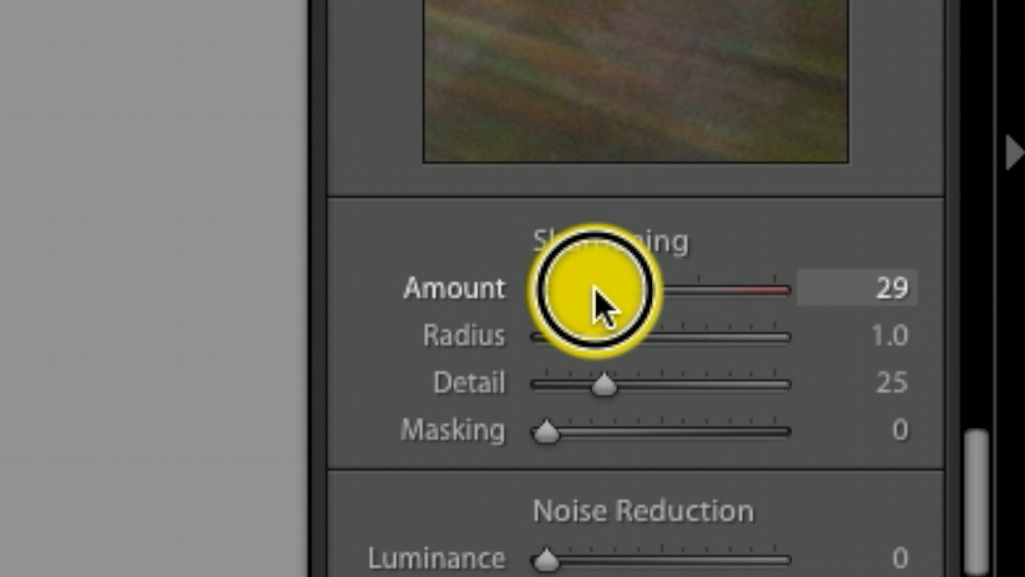
left_click_drag(633, 309, 637, 310)
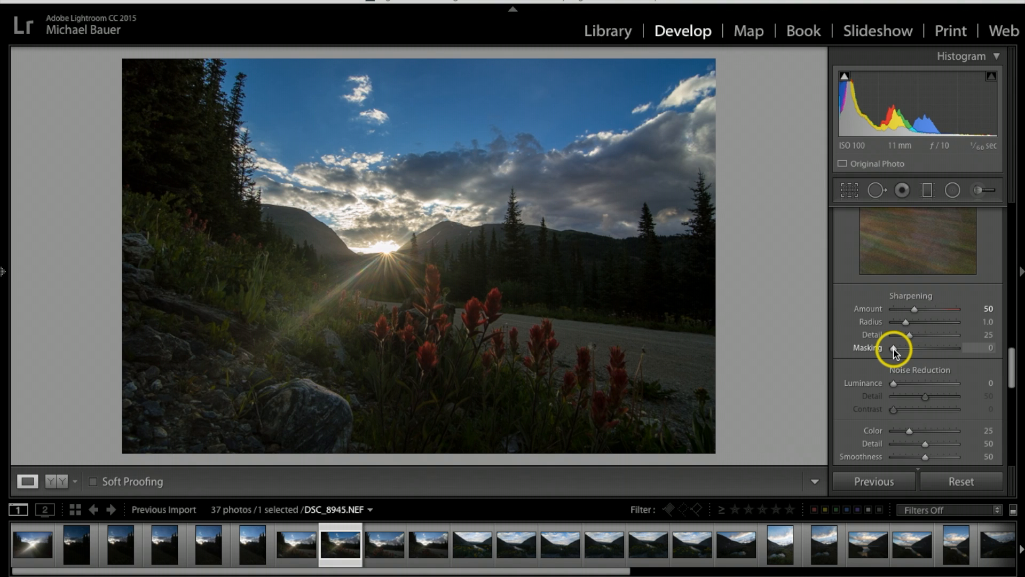
Set the sharpening Masking to 35 and the Luminance noise reduction to 21
key("alt")
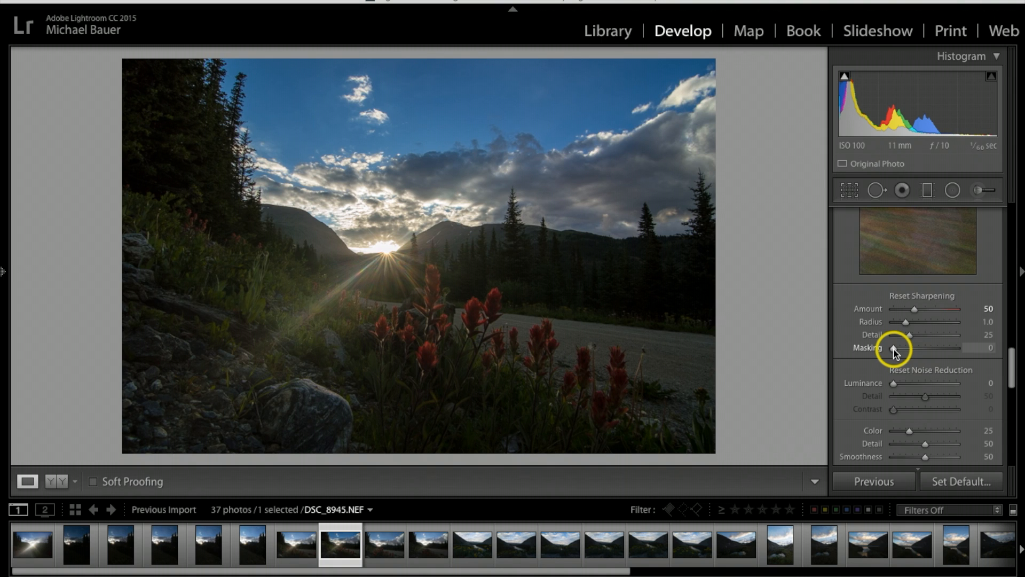
key("alt")
left_click_drag(894, 350, 918, 351)
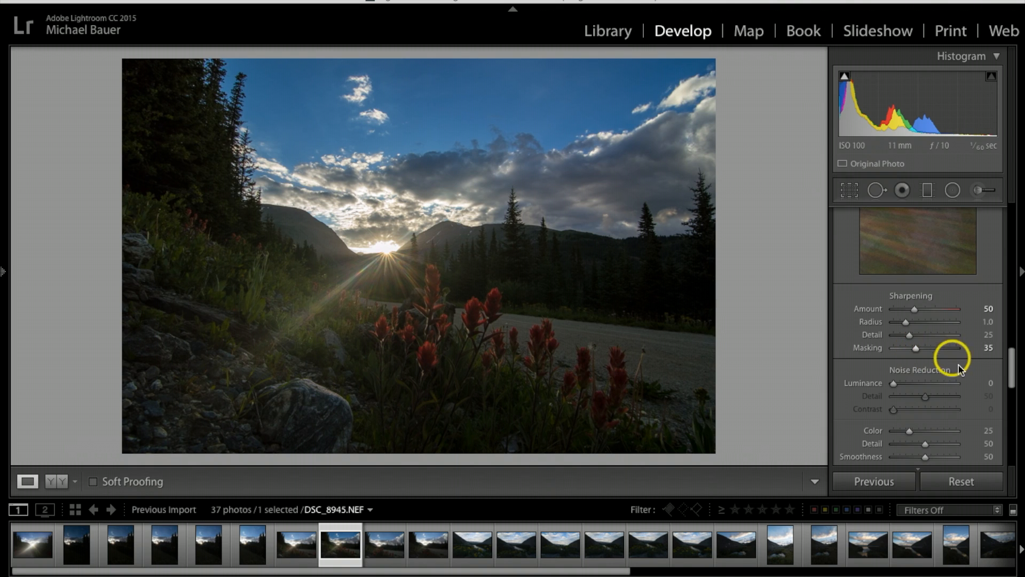
scroll(970, 374, "down", 2)
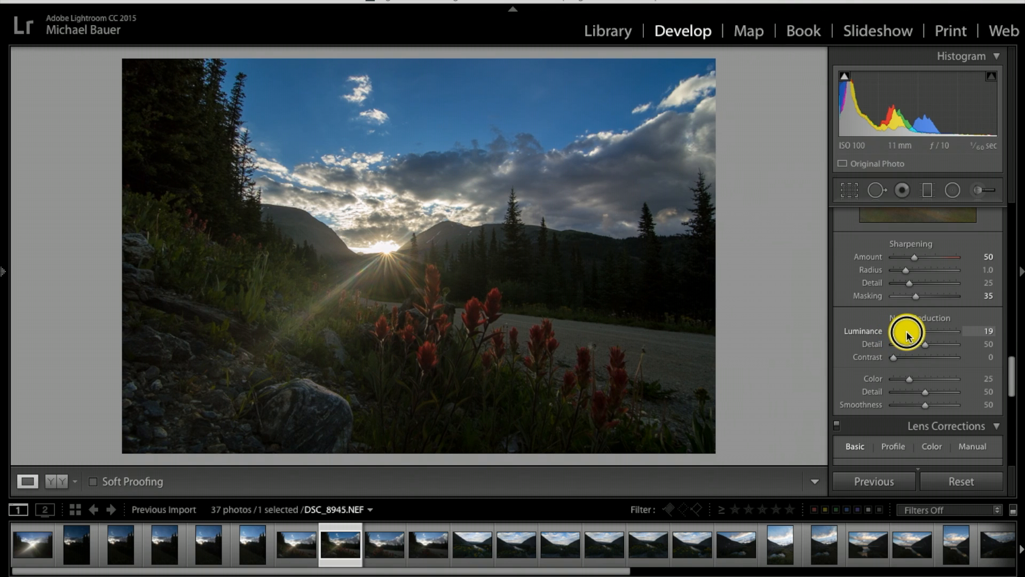
scroll(984, 361, "down", 3)
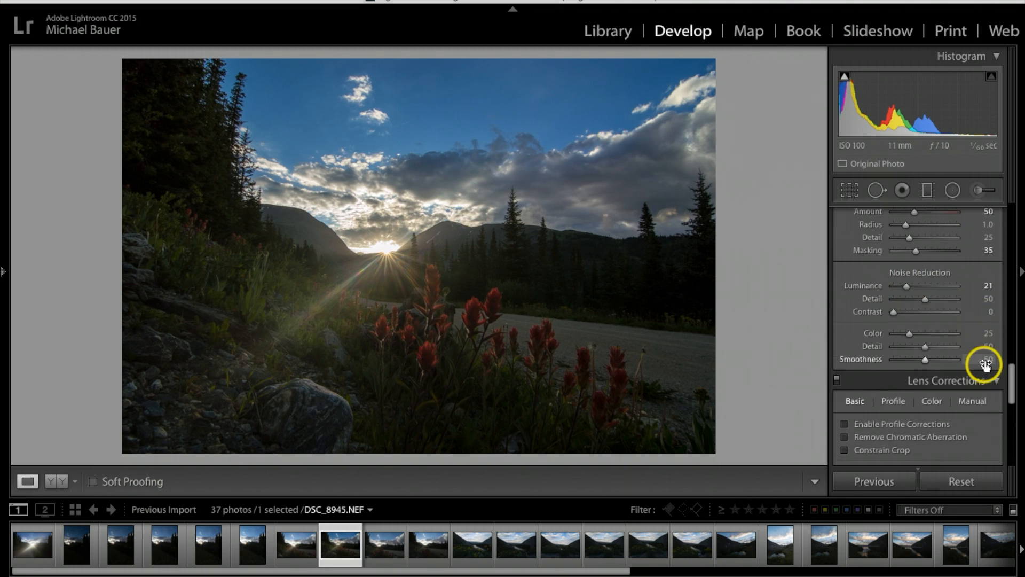
Enable lens profile corrections and choose Tokina as the lens make for the profile
scroll(984, 369, "down", 5)
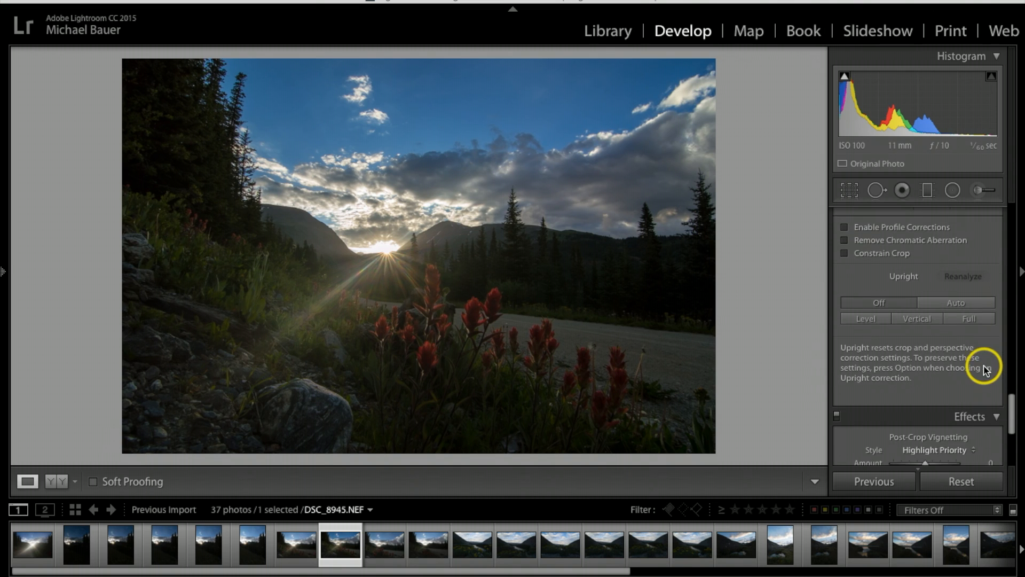
scroll(982, 368, "up", 3)
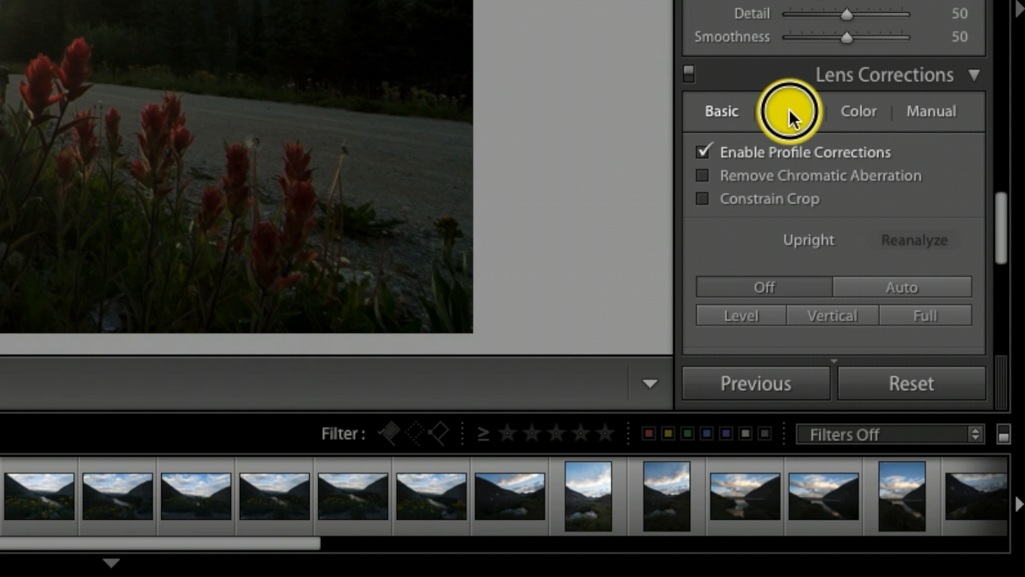
left_click(893, 330)
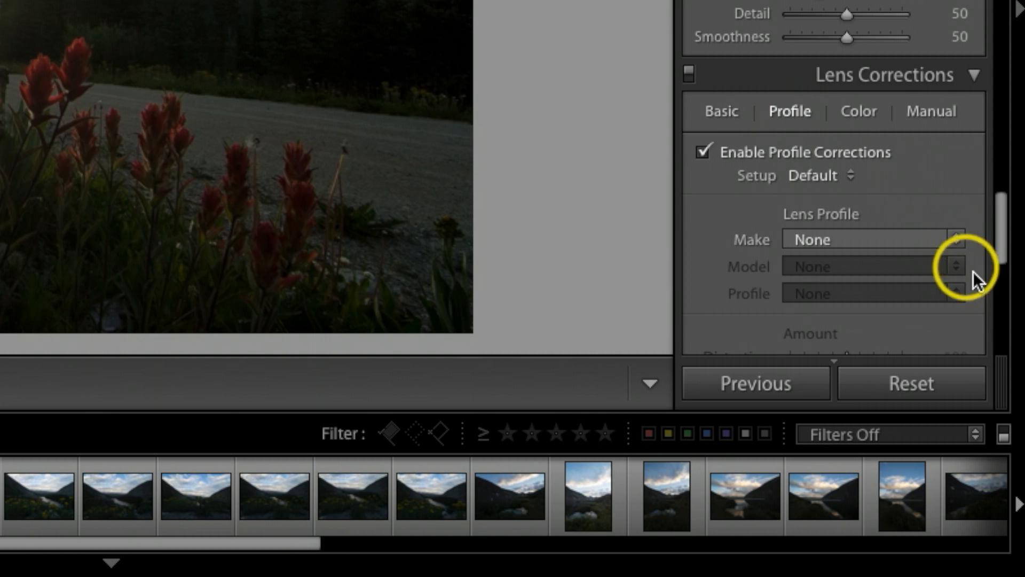
left_click(955, 243)
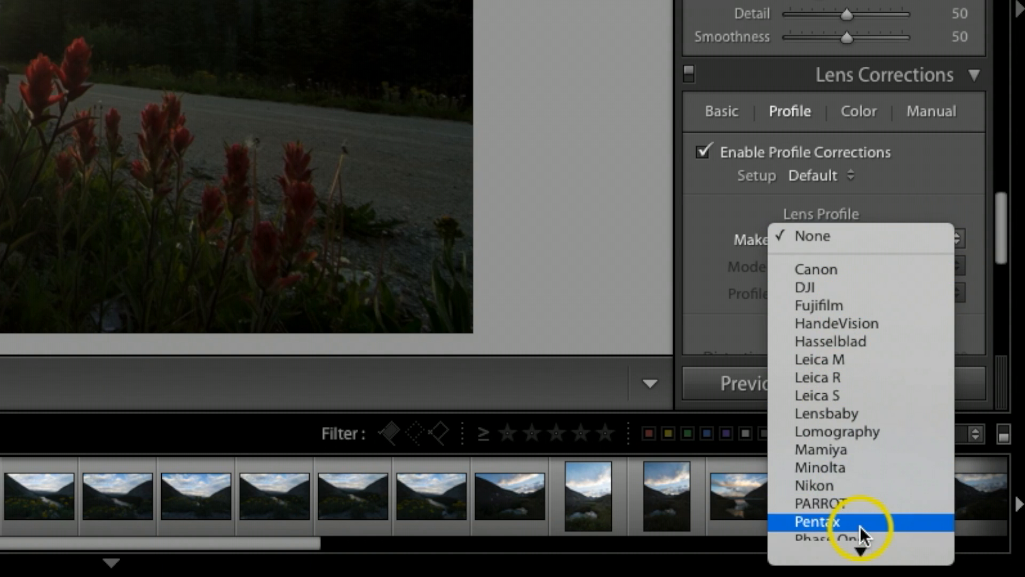
mouse_move(861, 553)
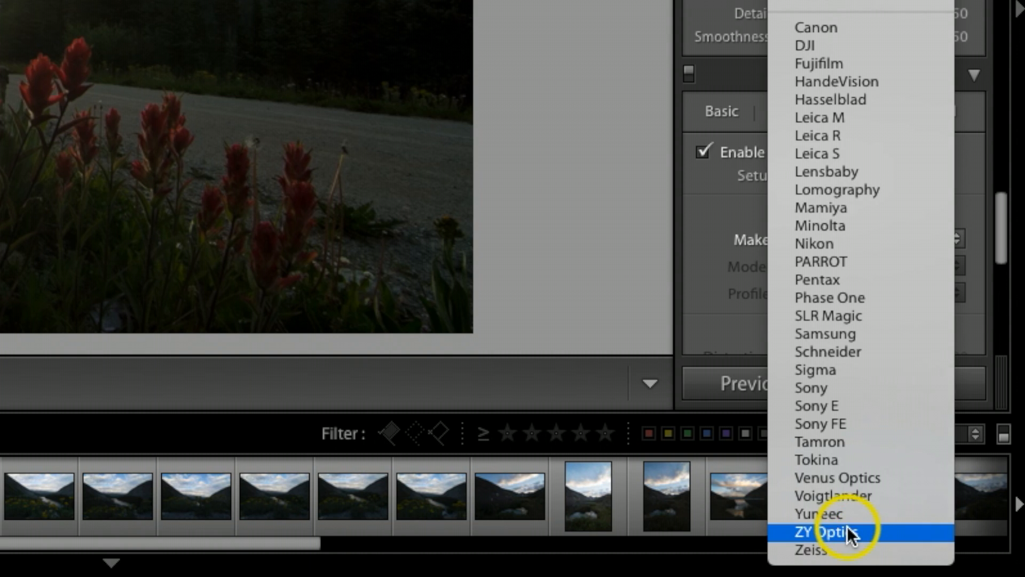
left_click(848, 459)
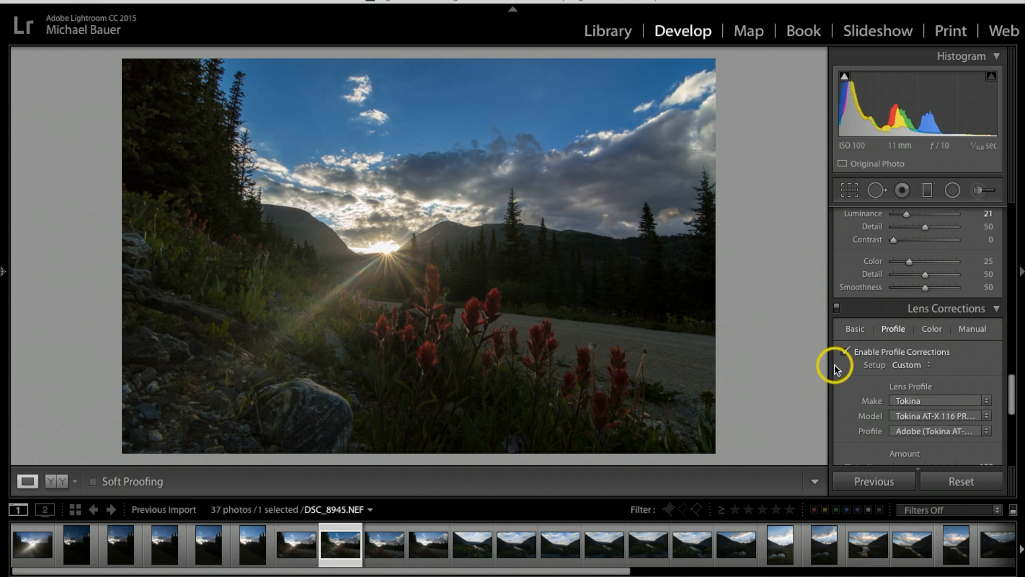
left_click(854, 330)
Set the post-crop vignetting Amount to -10 and the Dehaze Amount to +9
scroll(956, 361, "down", 5)
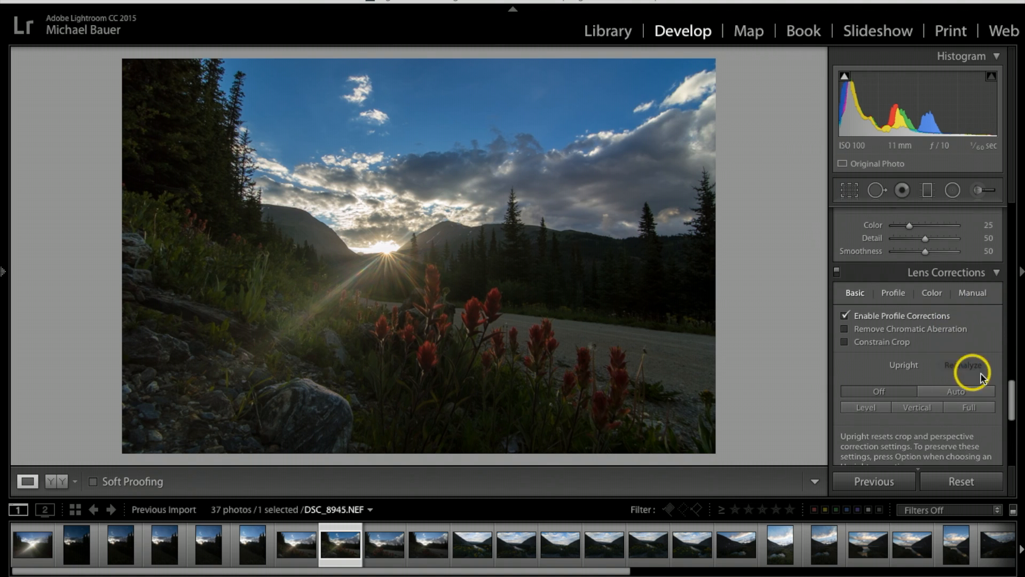
scroll(983, 380, "down", 4)
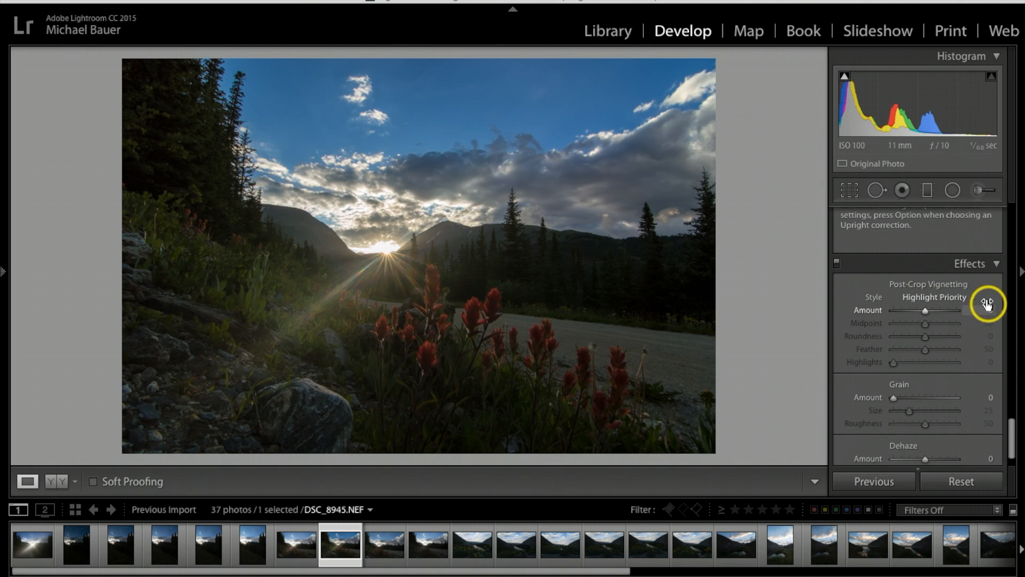
left_click_drag(925, 313, 921, 314)
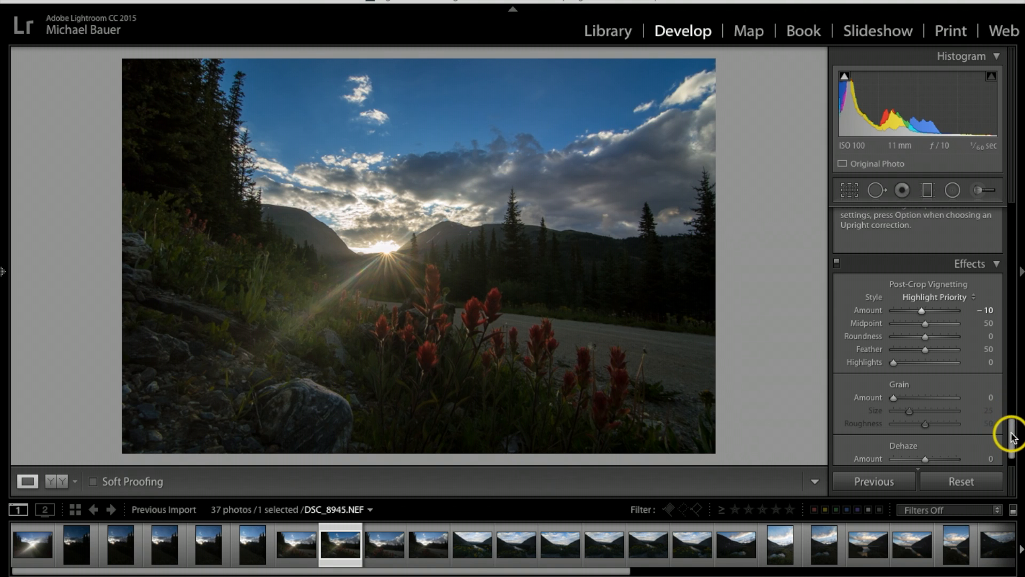
left_click_drag(1013, 435, 1008, 440)
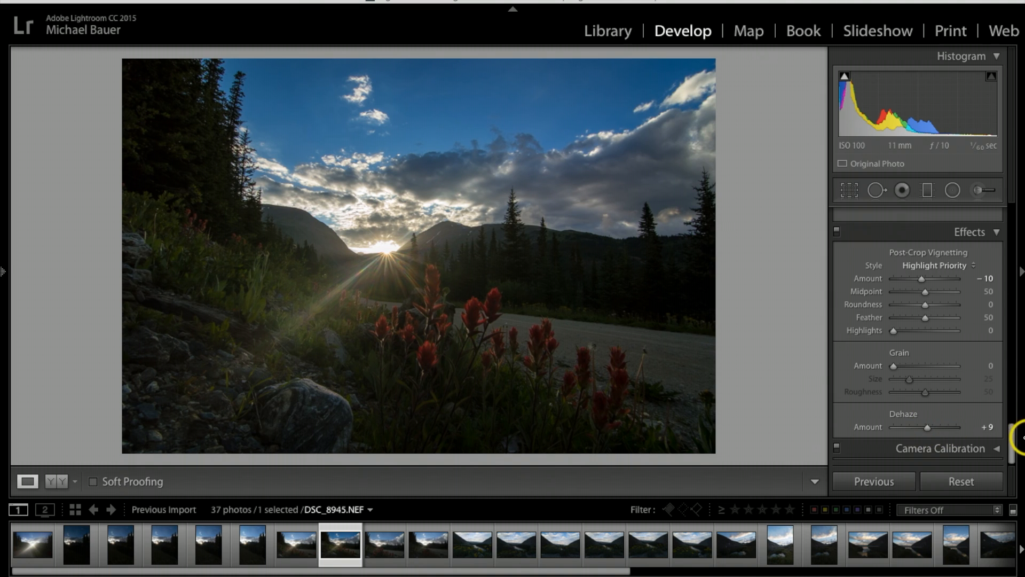
Start a new Radial Filter with its Exposure at 0.37
left_click_drag(1013, 450, 1013, 231)
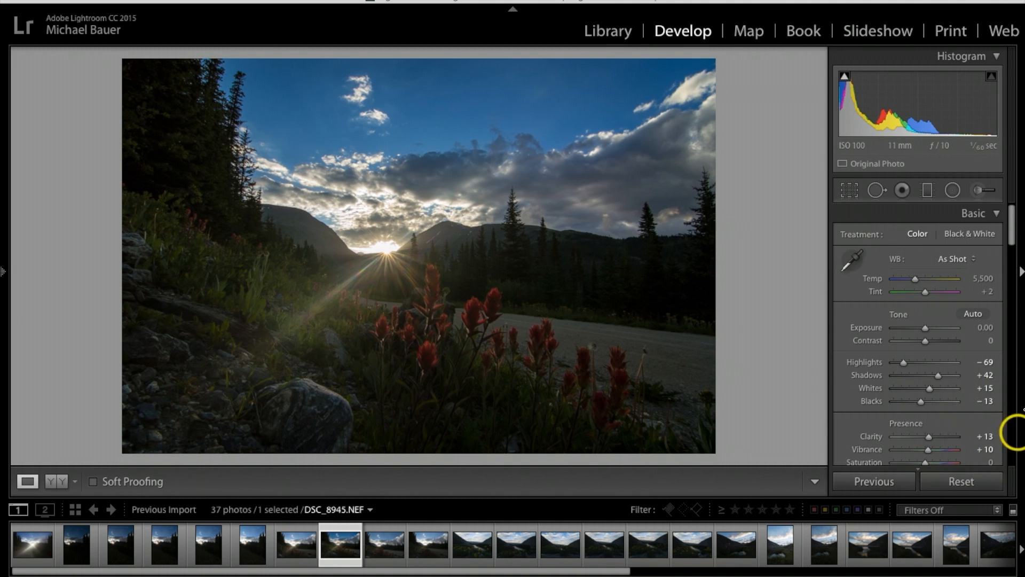
scroll(928, 315, "down", 1)
scroll(933, 312, "up", 1)
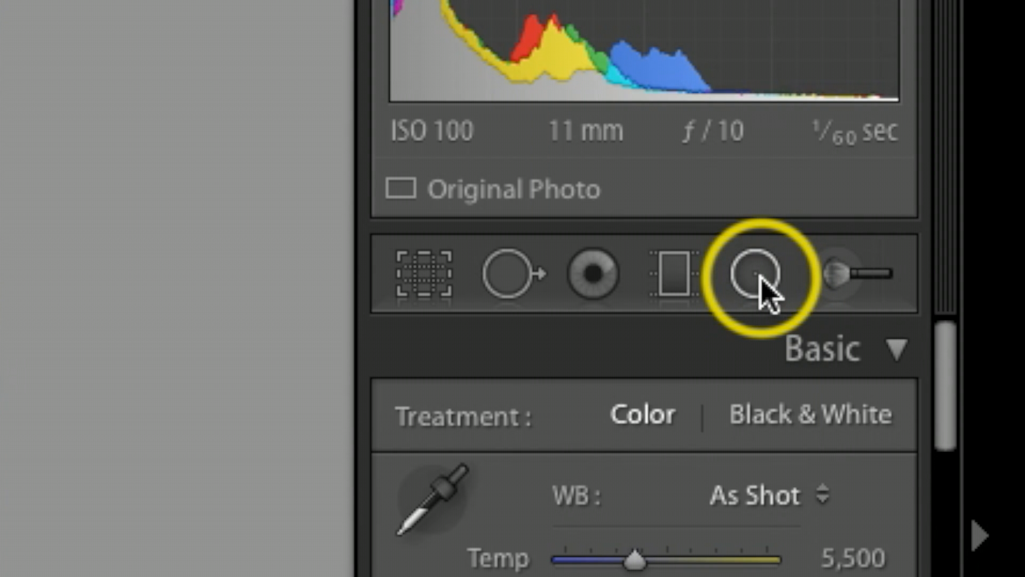
left_click(759, 275)
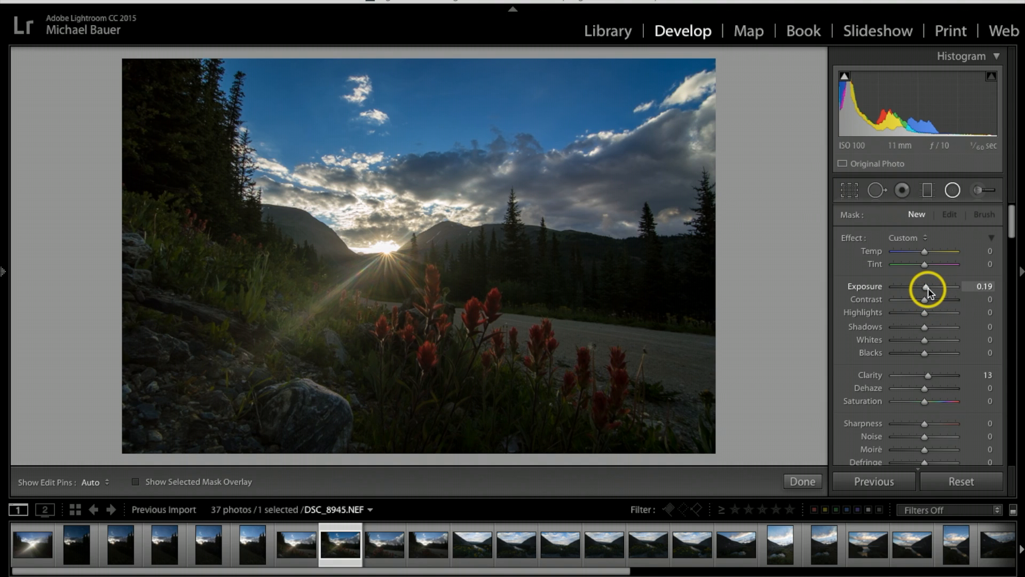
left_click_drag(927, 289, 929, 289)
left_click_drag(1013, 219, 1015, 247)
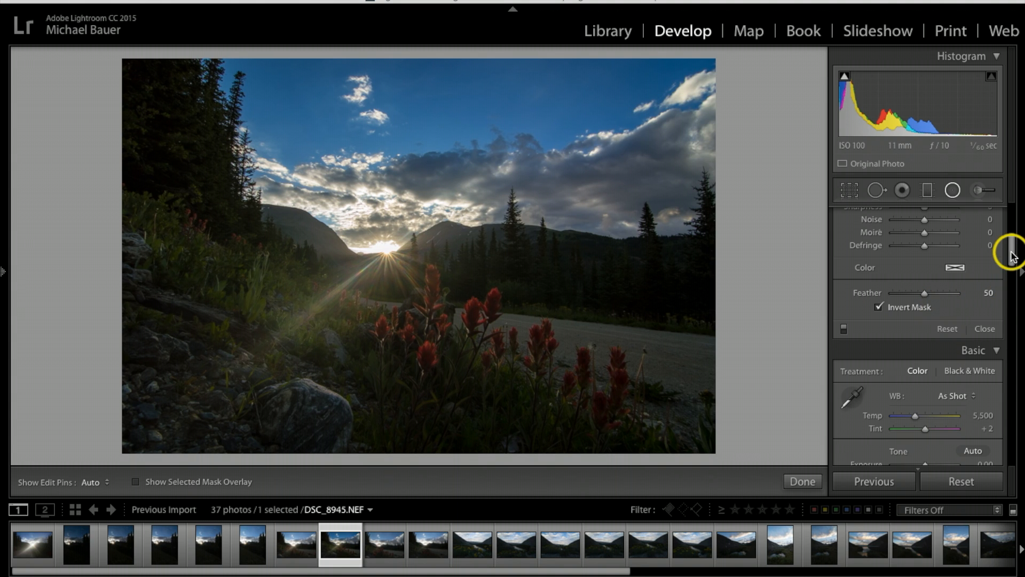
left_click_drag(1013, 251, 1013, 206)
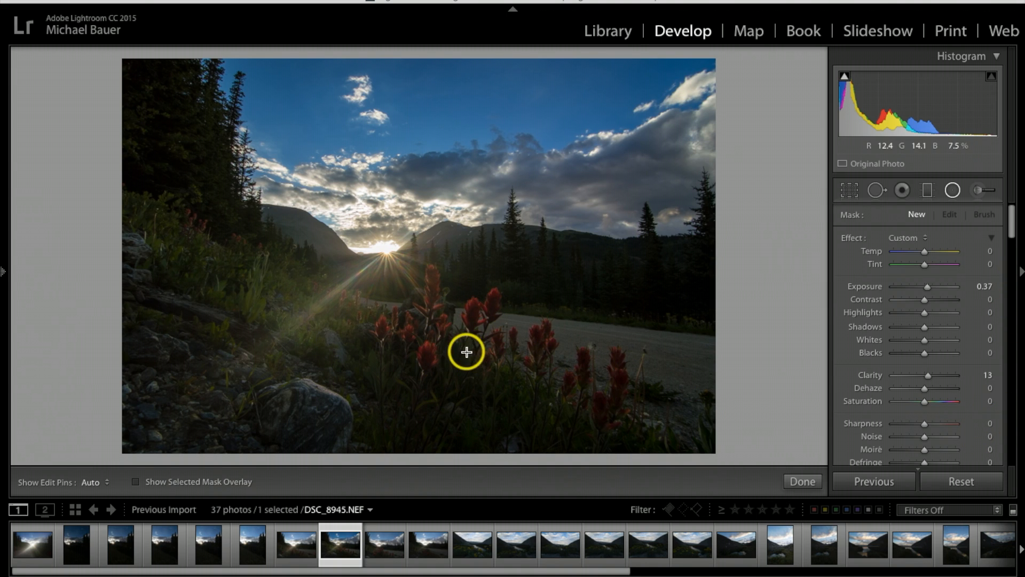
Place a tilted elliptical radial filter over the red flowers and set its Exposure to 0.74 and Clarity to 37
left_click_drag(428, 344, 598, 389)
left_click_drag(544, 299, 556, 328)
left_click_drag(426, 342, 489, 347)
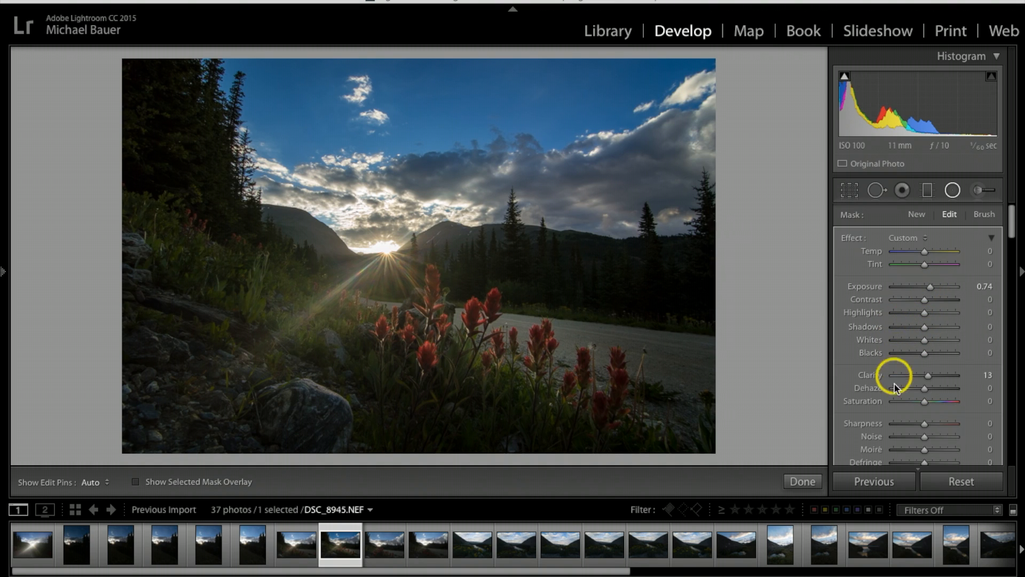
left_click_drag(928, 377, 932, 378)
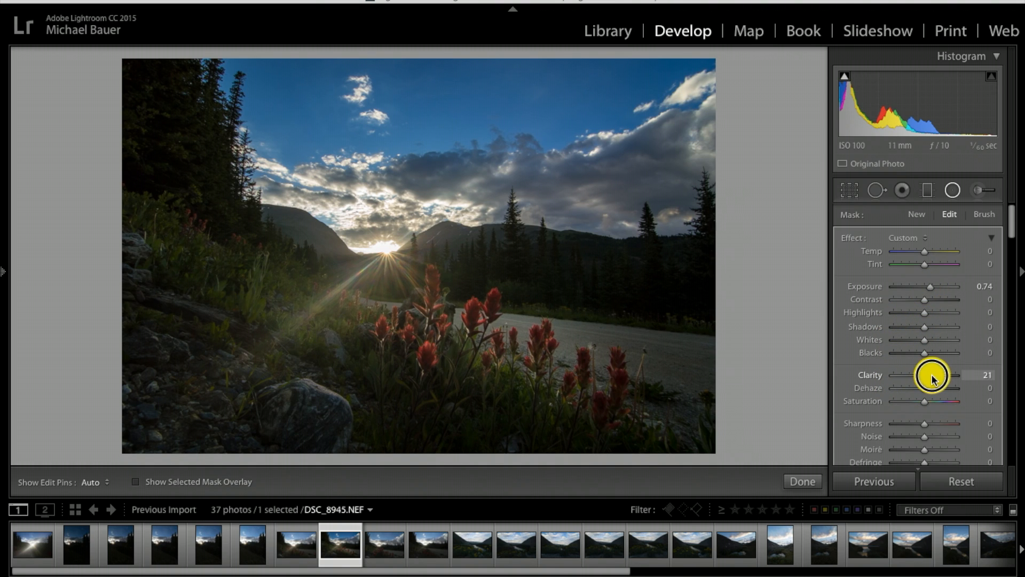
left_click_drag(939, 379, 938, 377)
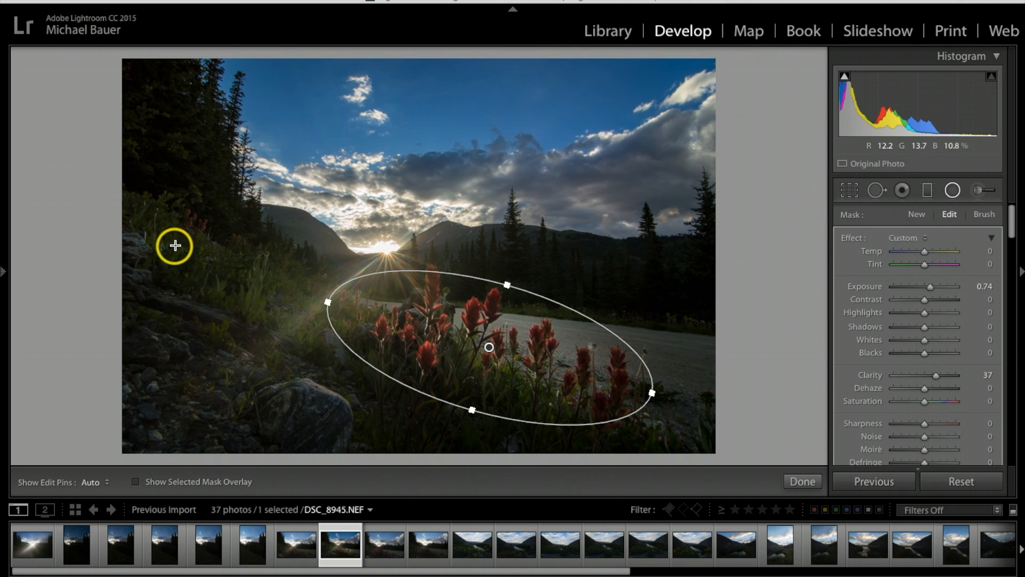
Add a second tilted radial filter over the plants on the left hillside and set its Exposure to 0.70
left_click_drag(202, 240, 320, 288)
left_click_drag(292, 207, 314, 259)
left_click_drag(235, 251, 236, 260)
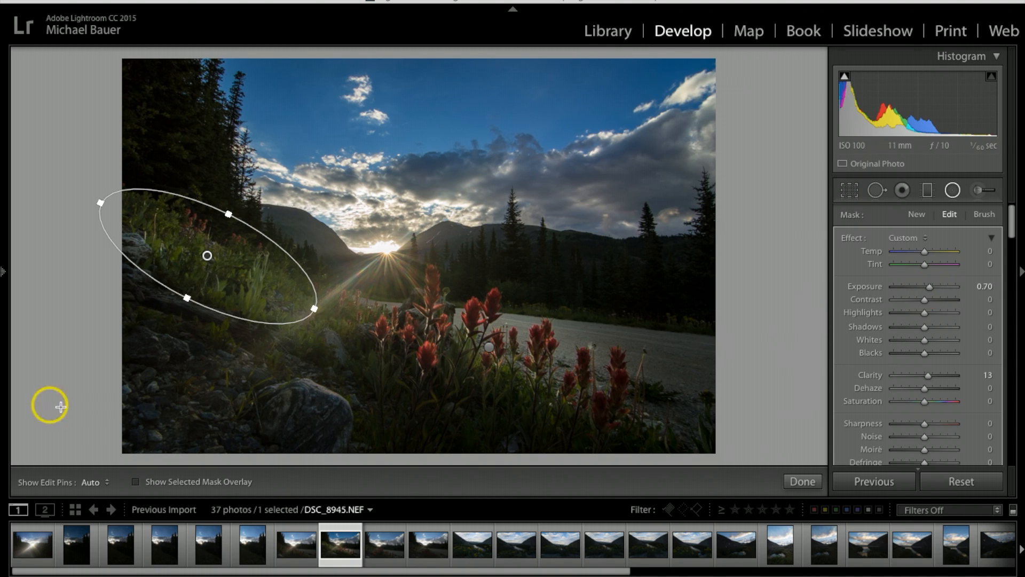
Add a wide radial filter over the foreground rocks, set its Exposure to 0.74 and raise its Clarity
left_click_drag(195, 387, 343, 433)
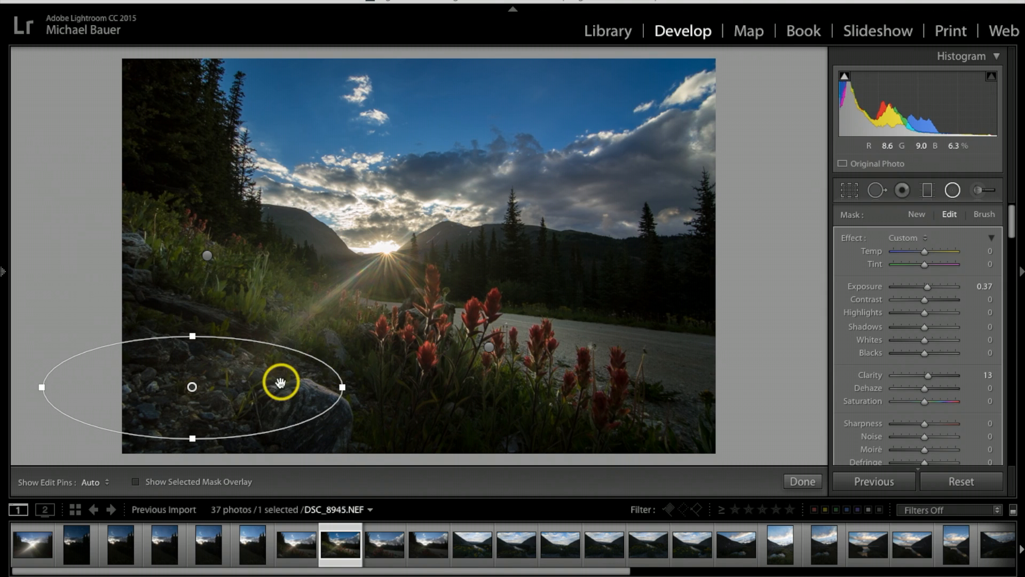
left_click_drag(191, 383, 245, 380)
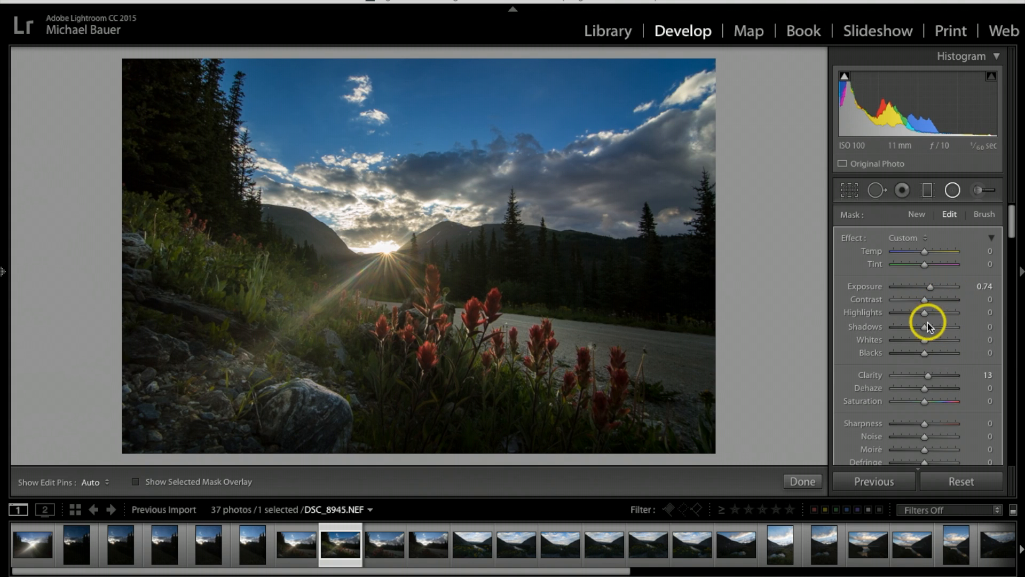
left_click_drag(931, 377, 938, 377)
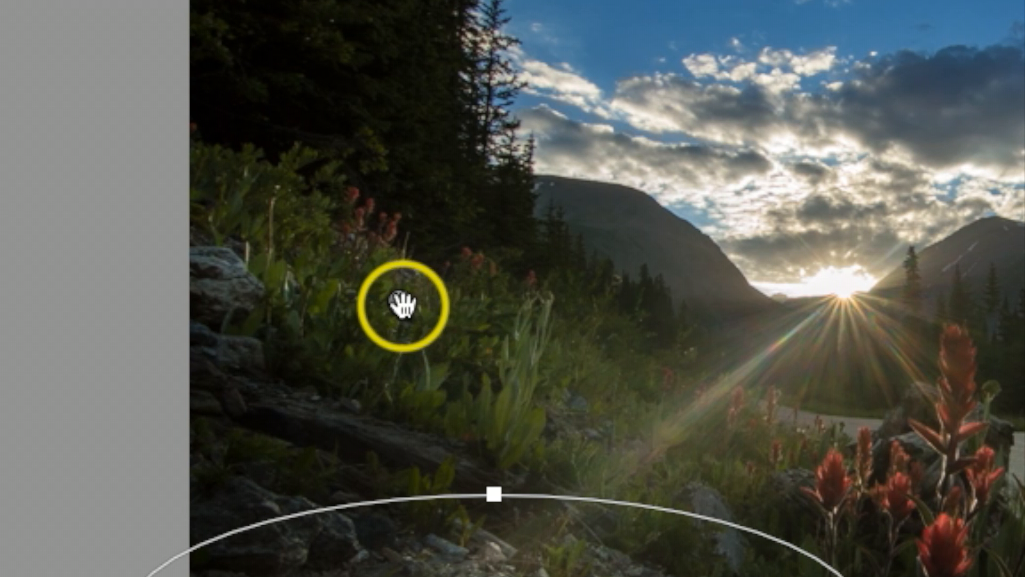
Set the Exposure of the hillside radial filter to 1.02 and finish the radial filter edits
left_click(402, 304)
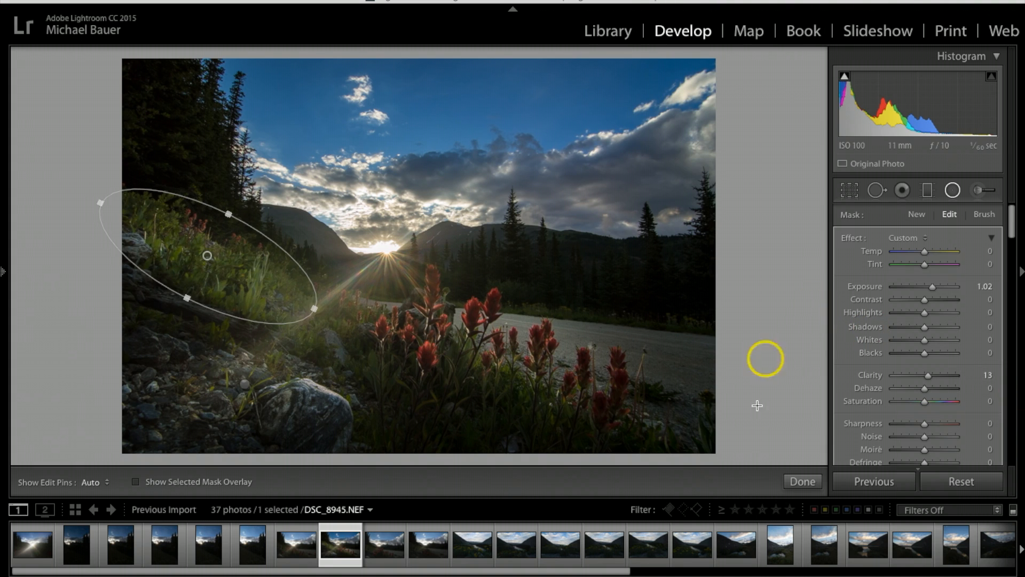
left_click(802, 481)
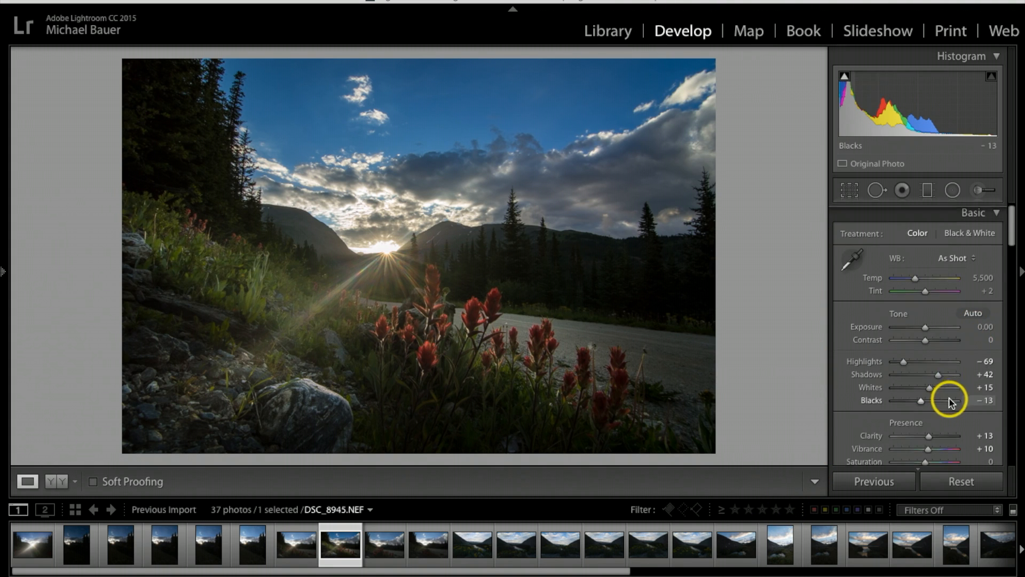
Set the photo's overall Saturation to +12
scroll(950, 400, "down", 1)
scroll(972, 394, "down", 2)
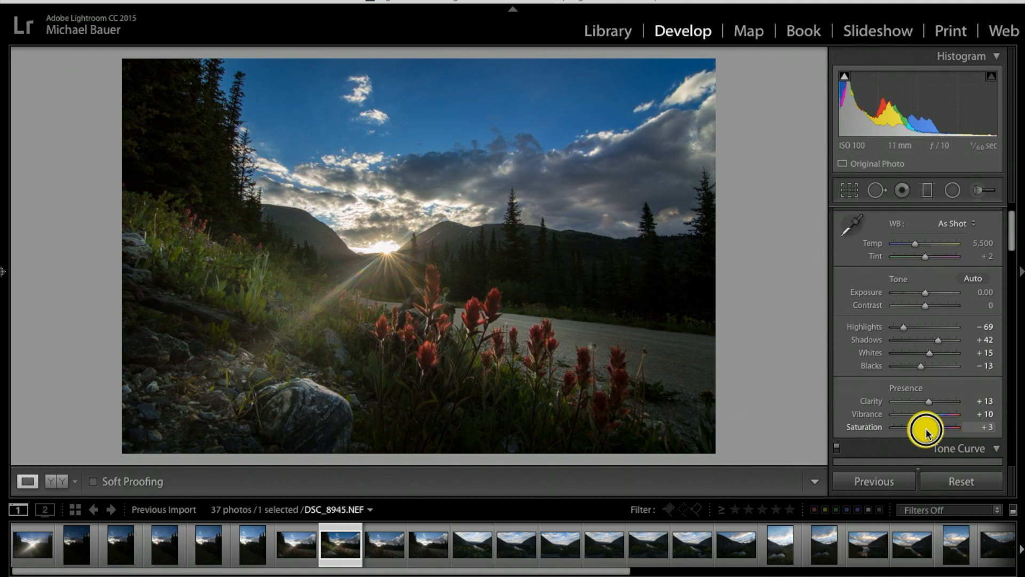
left_click_drag(928, 430, 929, 431)
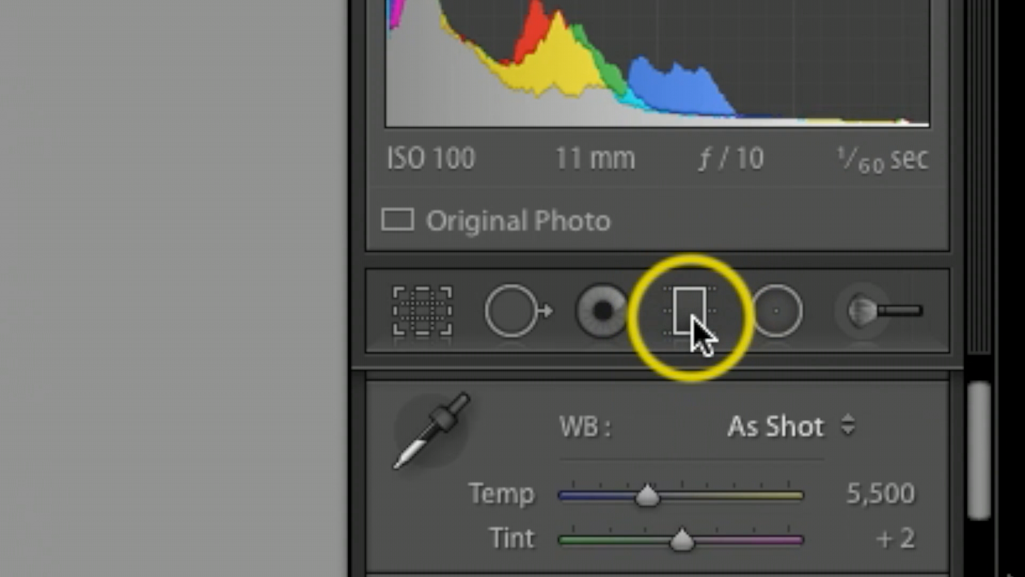
Add a slightly tilted Graduated Filter from the sky down past the horizon with Exposure -0.19 and Clarity 43
left_click(693, 318)
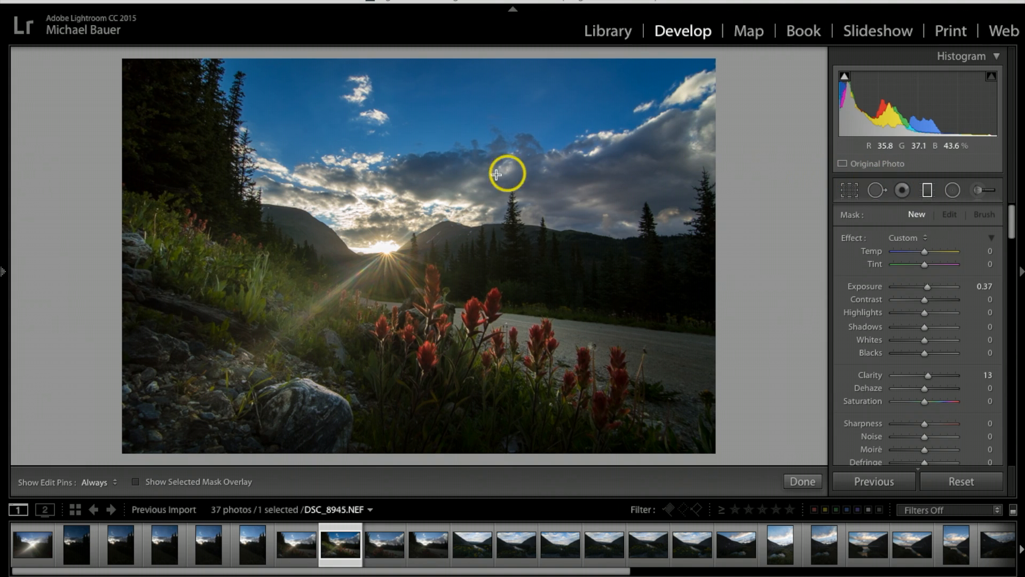
left_click_drag(447, 169, 433, 268)
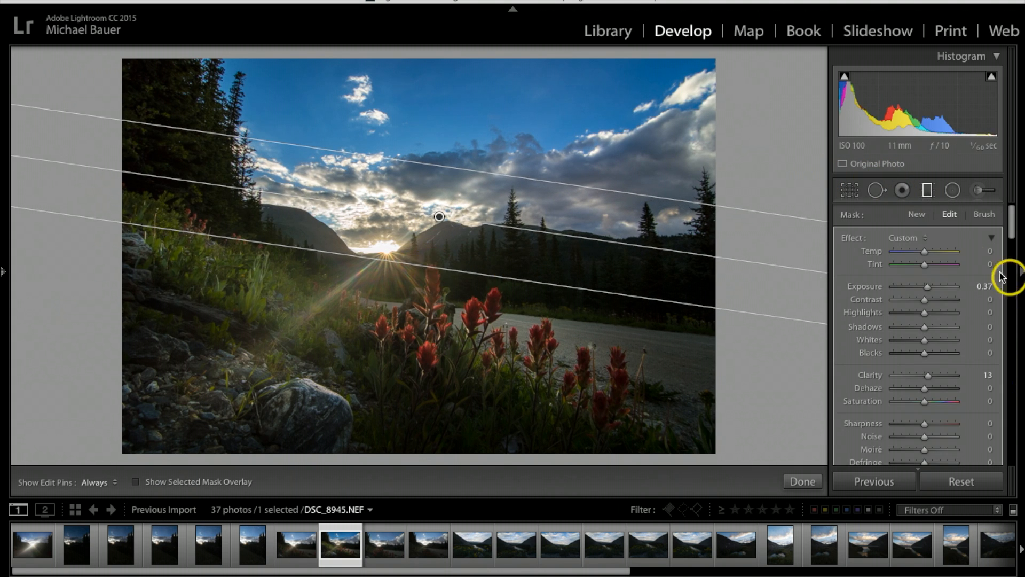
left_click_drag(930, 289, 928, 290)
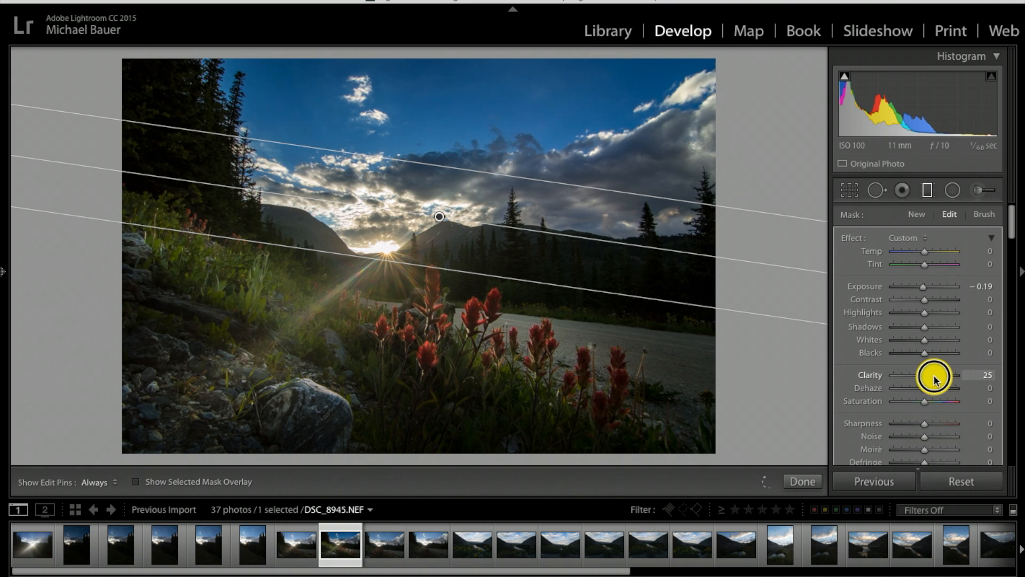
left_click_drag(946, 379, 939, 376)
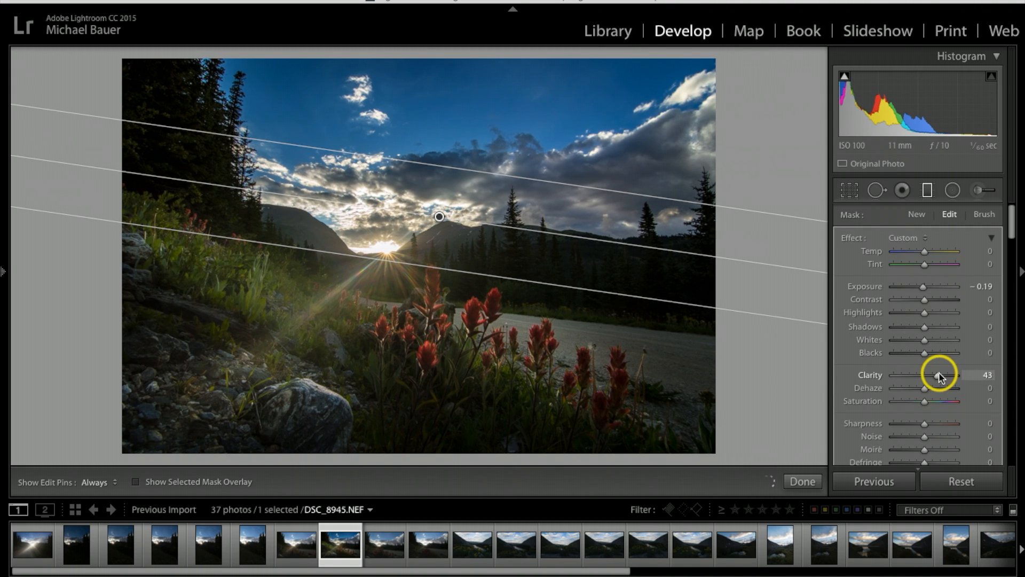
left_click(804, 480)
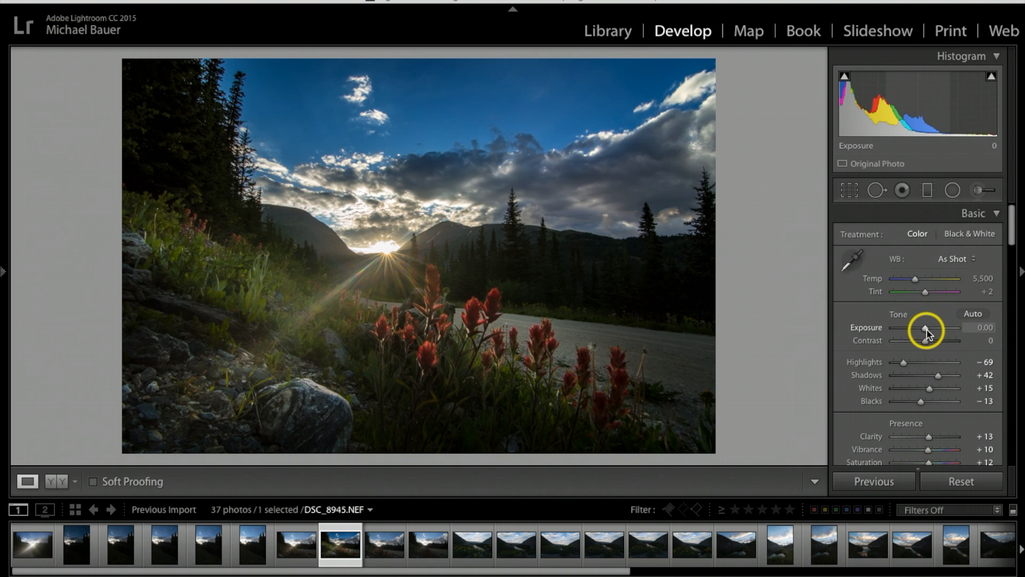
Set the photo's overall Exposure to +0.15
left_click_drag(927, 332, 928, 332)
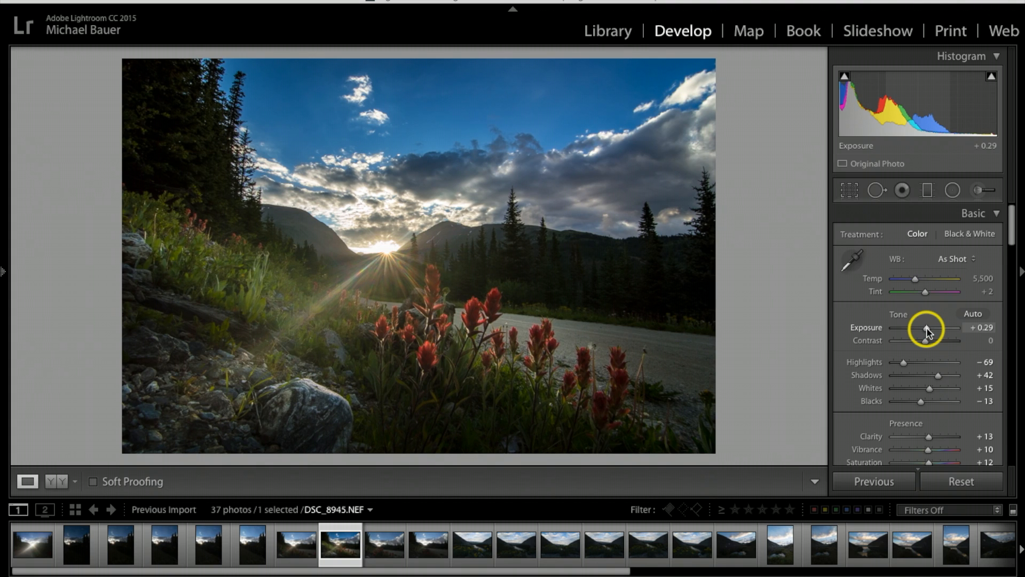
left_click_drag(927, 332, 926, 332)
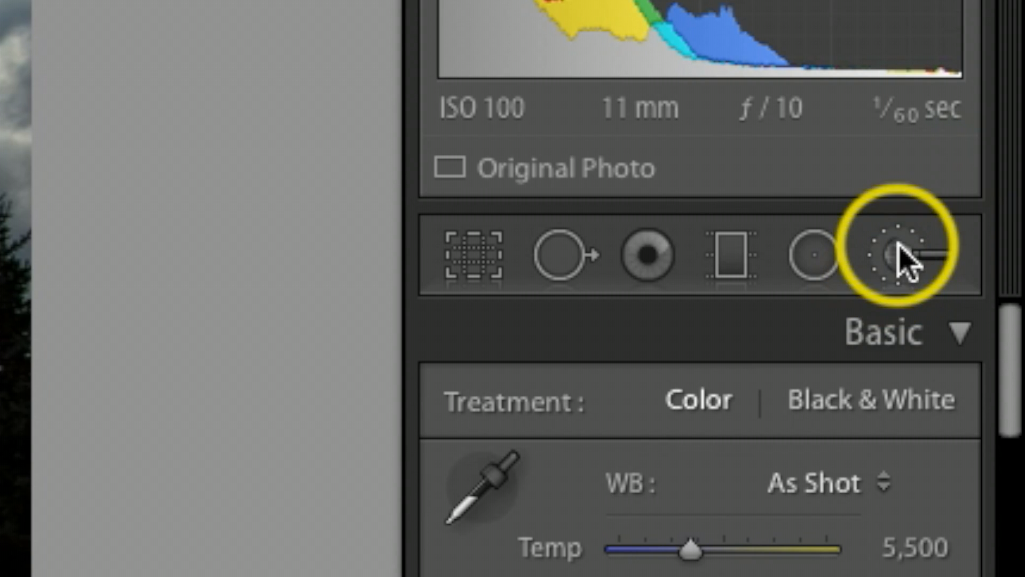
Paint an Adjustment Brush stroke along the far edge of the road with Exposure 0.56 and Clarity 61, and finish the brush edits
left_click(979, 190)
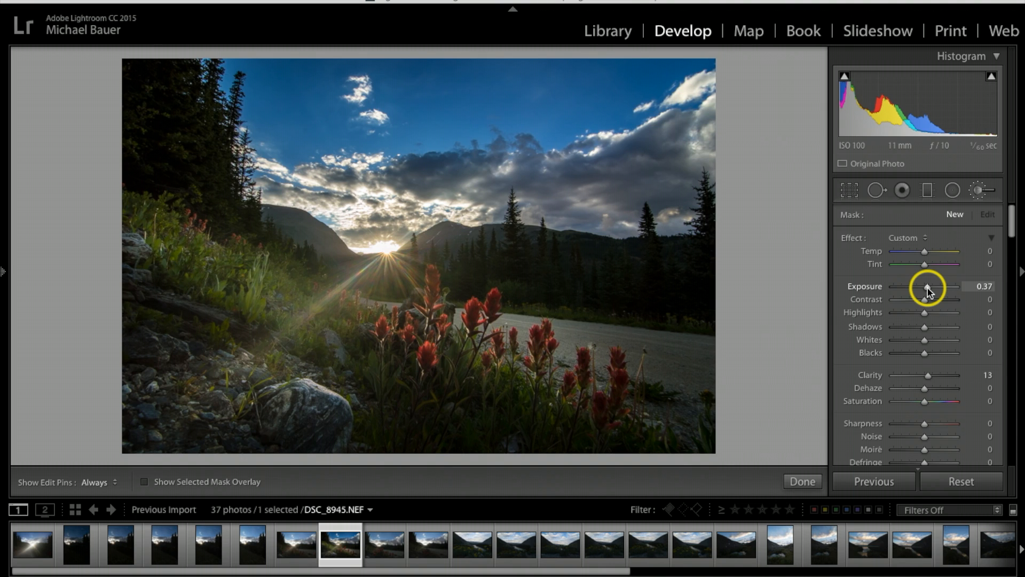
left_click(928, 290)
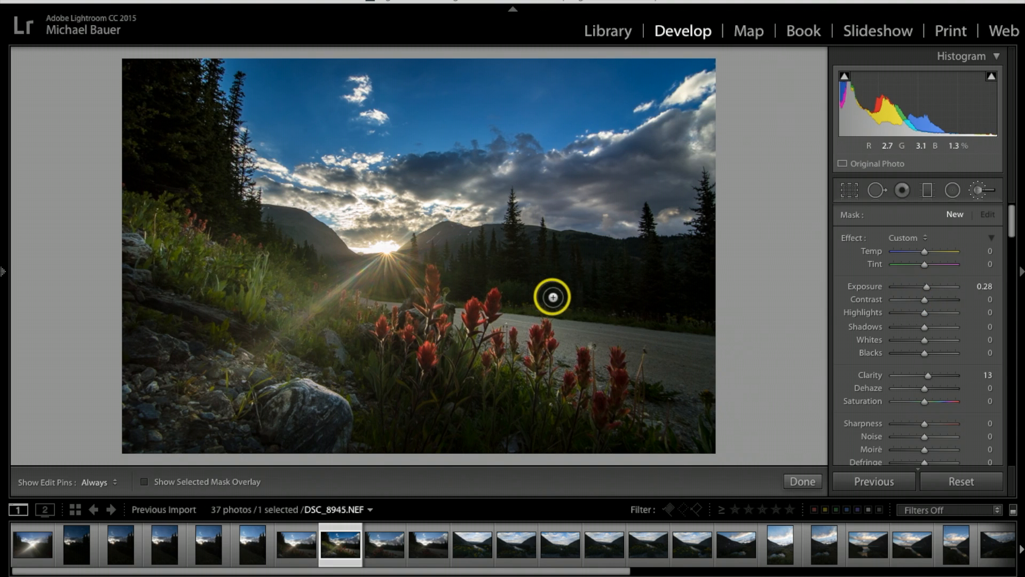
mouse_move(496, 299)
left_mouse_down()
mouse_move(703, 321)
mouse_move(501, 296)
mouse_move(661, 314)
mouse_move(515, 293)
mouse_move(728, 332)
mouse_move(566, 313)
mouse_move(721, 327)
left_mouse_up()
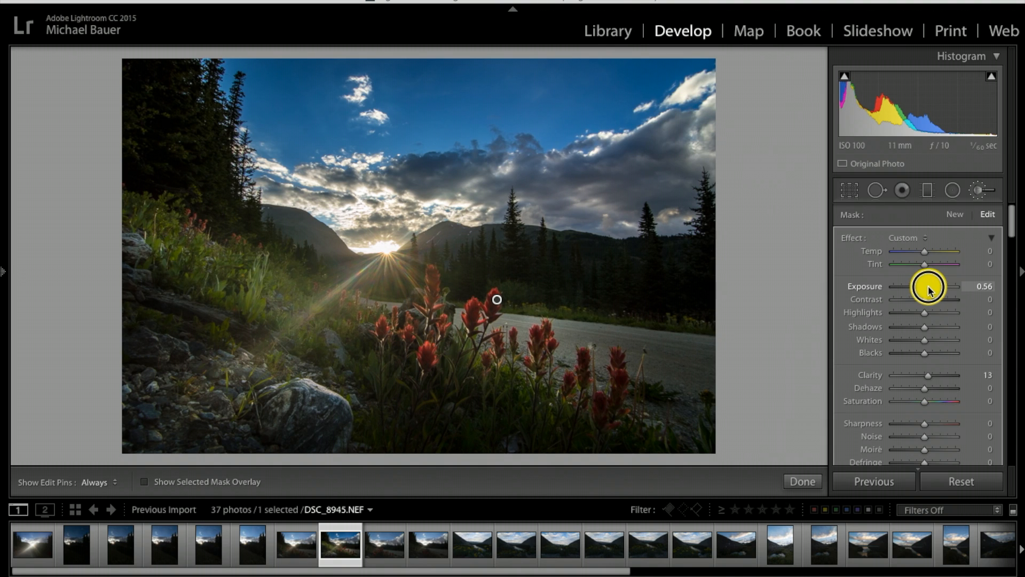
left_click_drag(930, 376, 941, 375)
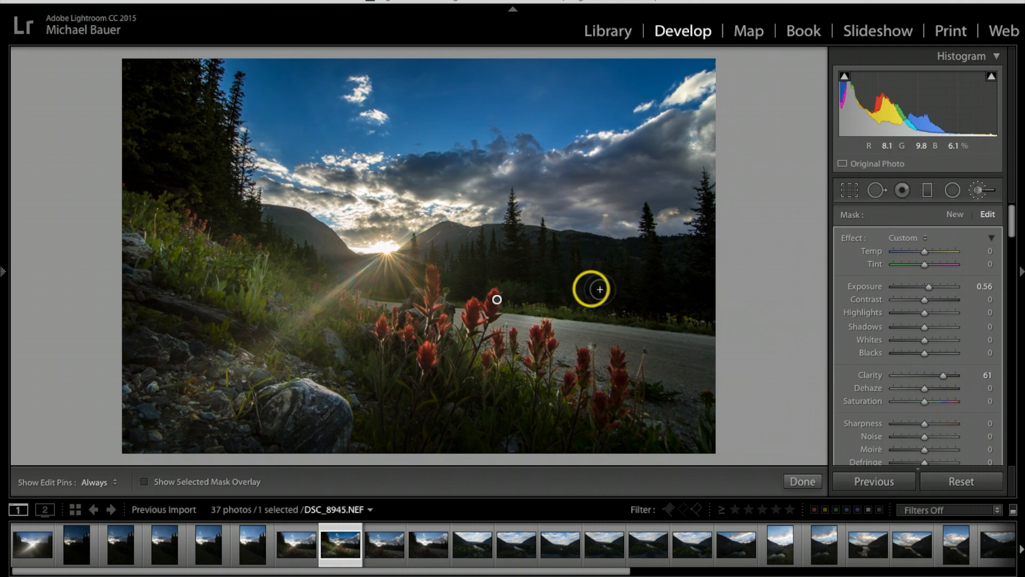
left_click(801, 481)
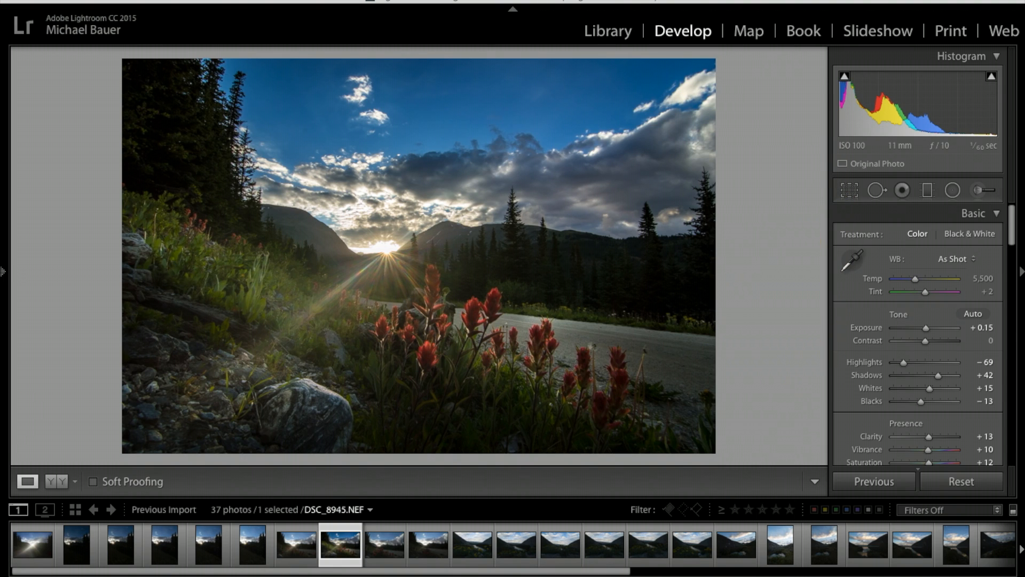
Compare the original and edited photo side by side in the Before & After view with the adjustment controls hidden
left_click(62, 482)
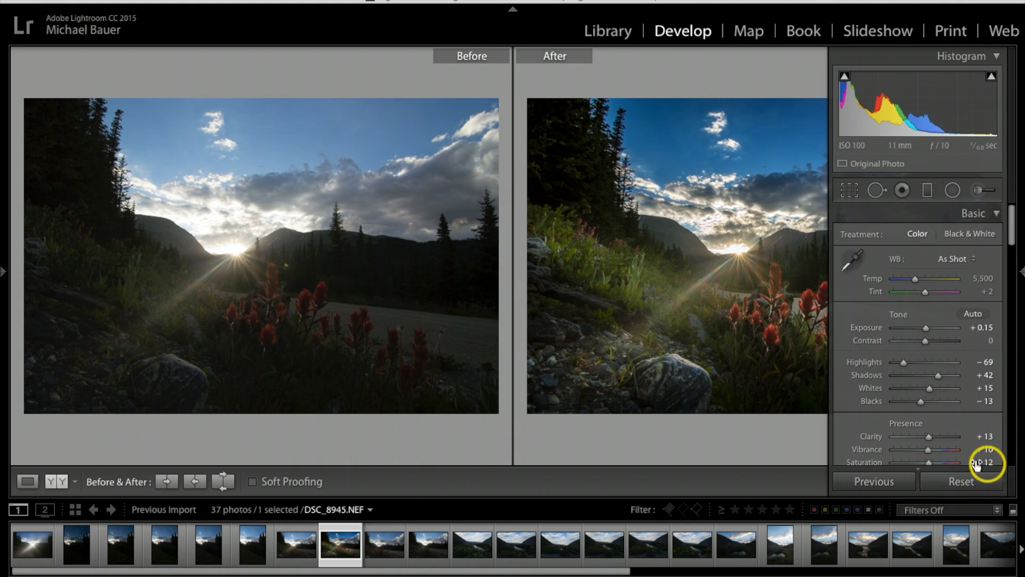
key("Tab")
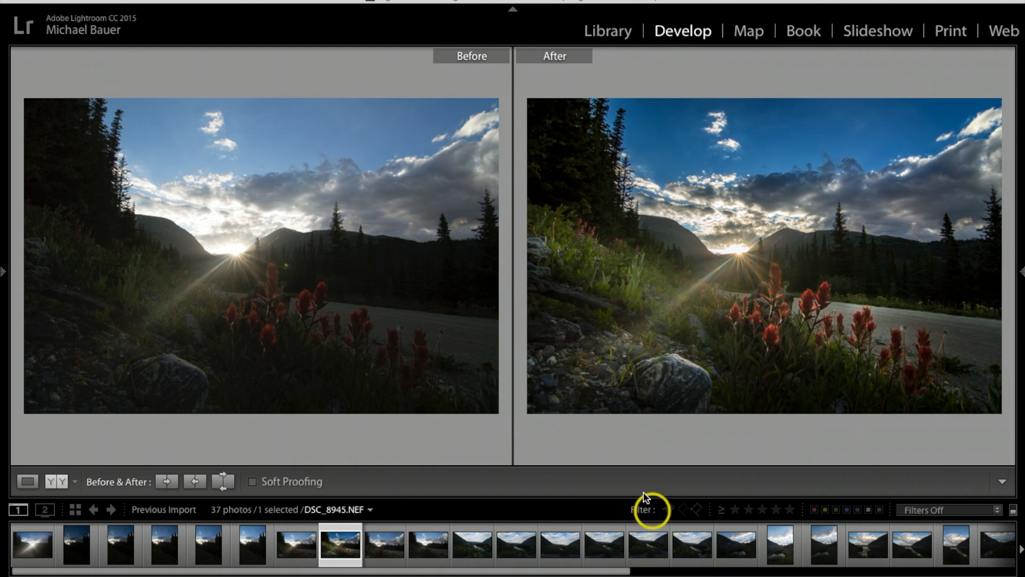